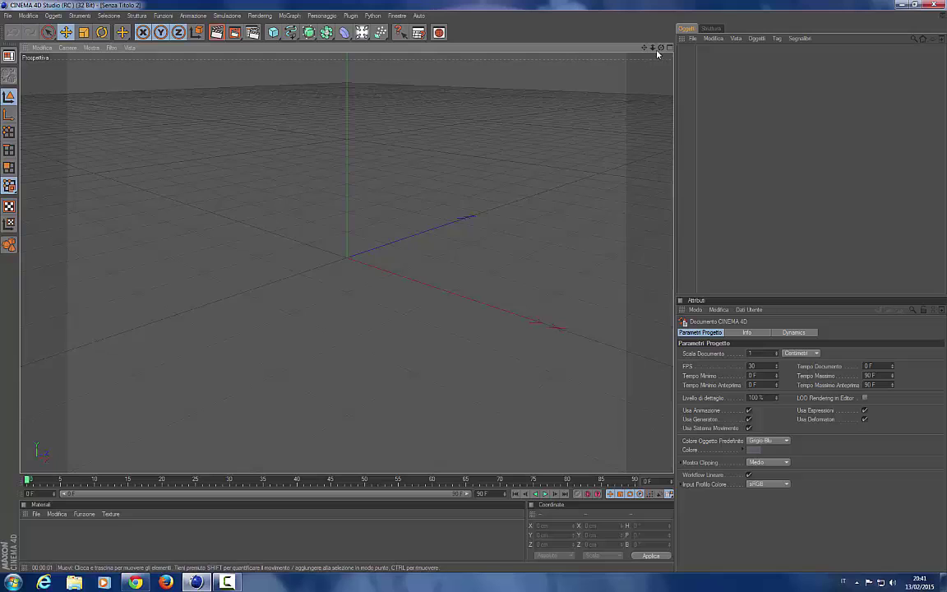
# Create a MoGraph text object reading 'Testo' with 20 cm depth and 200 cm height.
pyautogui.moveTo(661, 47)
pyautogui.mouseDown()
pyautogui.moveTo(649, 25)
pyautogui.moveTo(661, 47)
pyautogui.mouseUp()
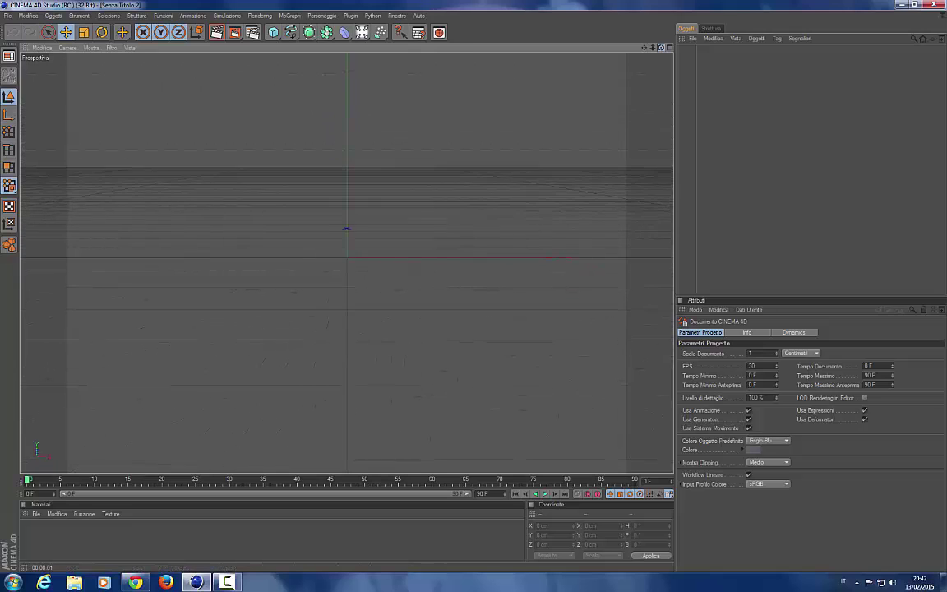
pyautogui.click(319, 16)
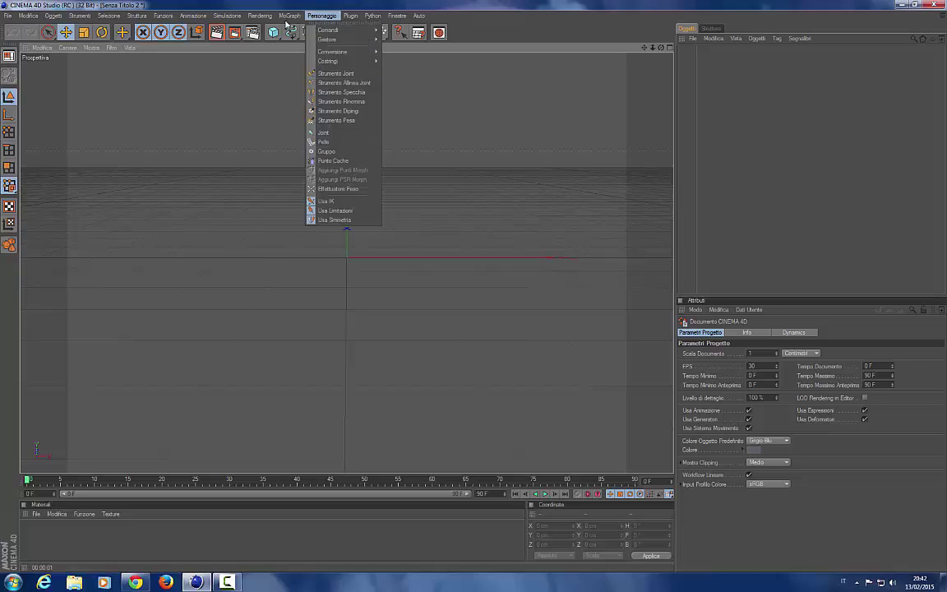
pyautogui.click(296, 122)
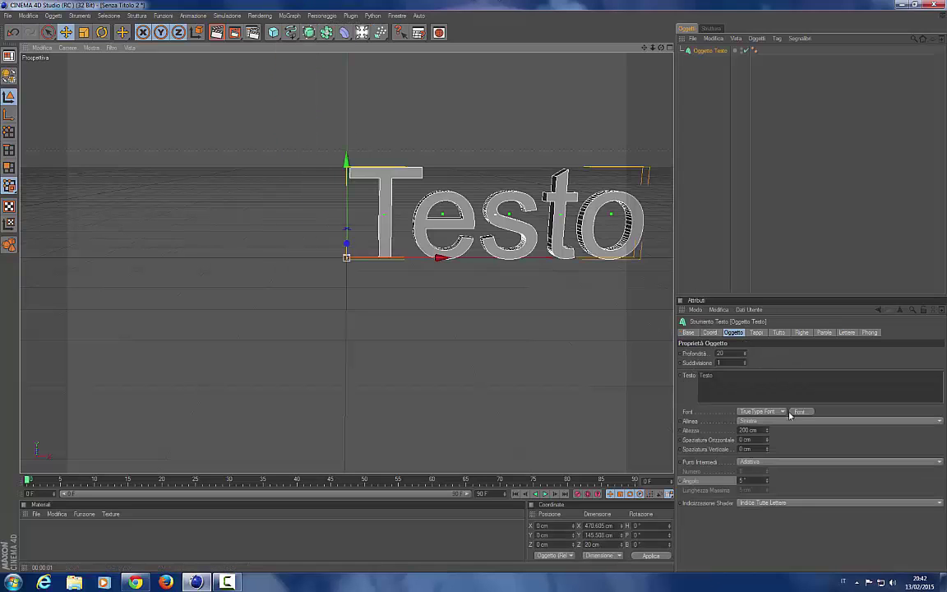
# Centre the text, change it to 'Santy' and set the extrusion depth to 80 cm.
pyautogui.click(761, 421)
pyautogui.click(767, 439)
pyautogui.click(713, 374)
pyautogui.write('Santy')
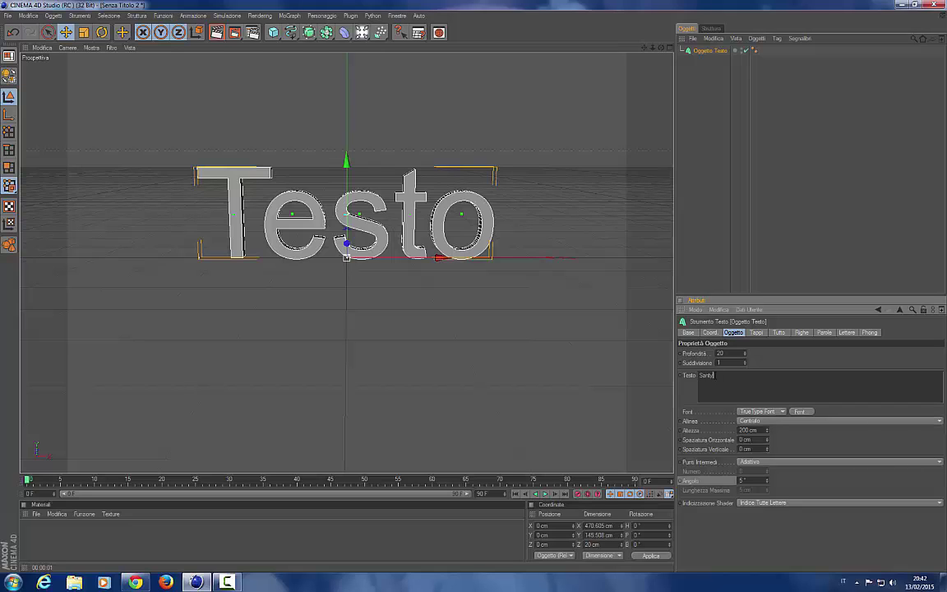
pyautogui.click(723, 353)
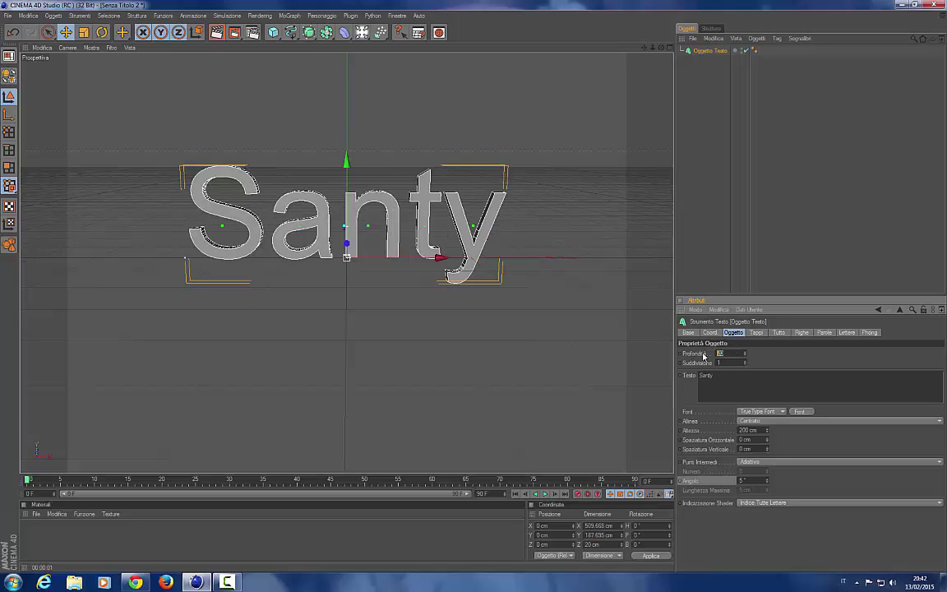
pyautogui.write('80')
pyautogui.press('Return')
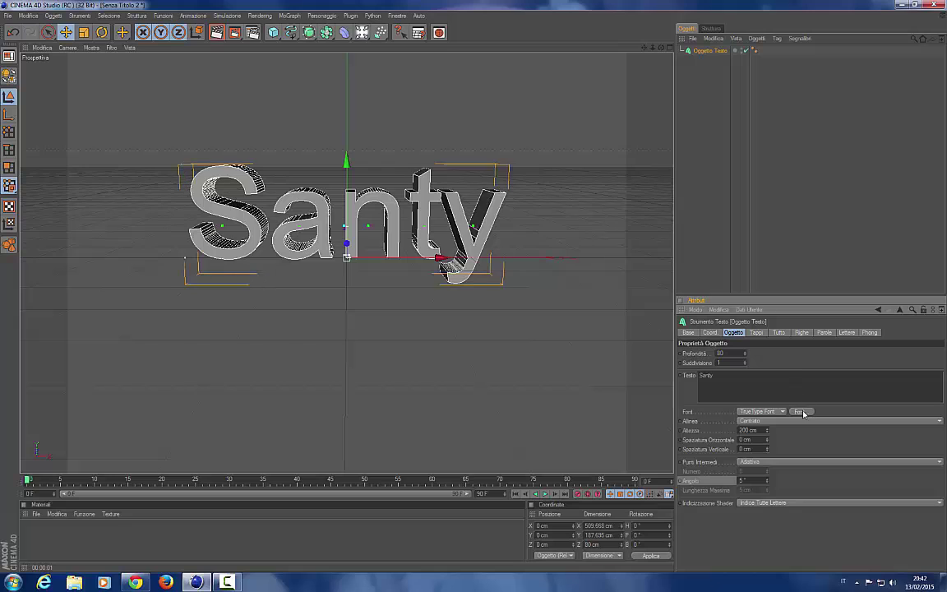
# Switch the font to Pepsi and widen the horizontal letter spacing to 3 cm.
pyautogui.click(799, 411)
pyautogui.write('pepsi')
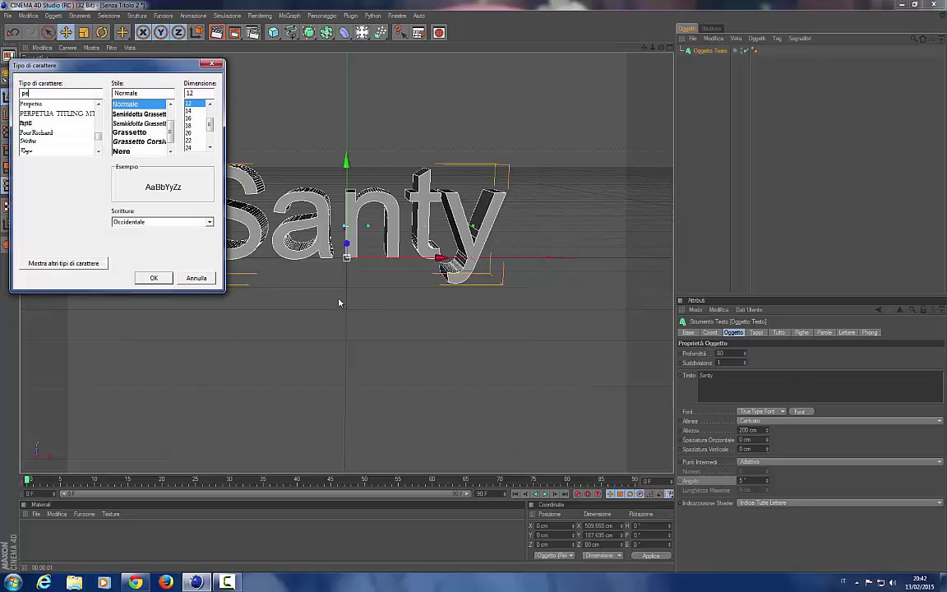
pyautogui.click(39, 105)
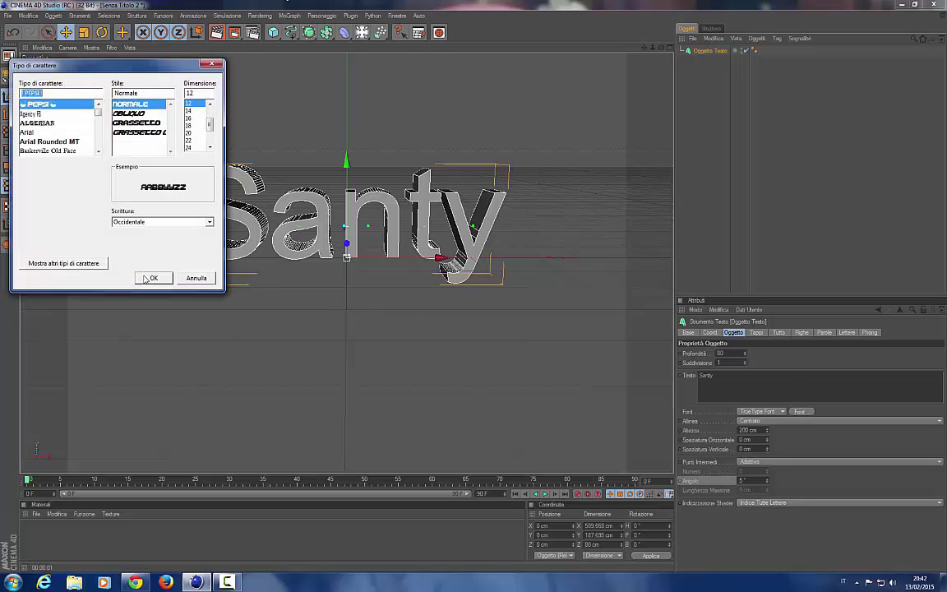
pyautogui.click(154, 278)
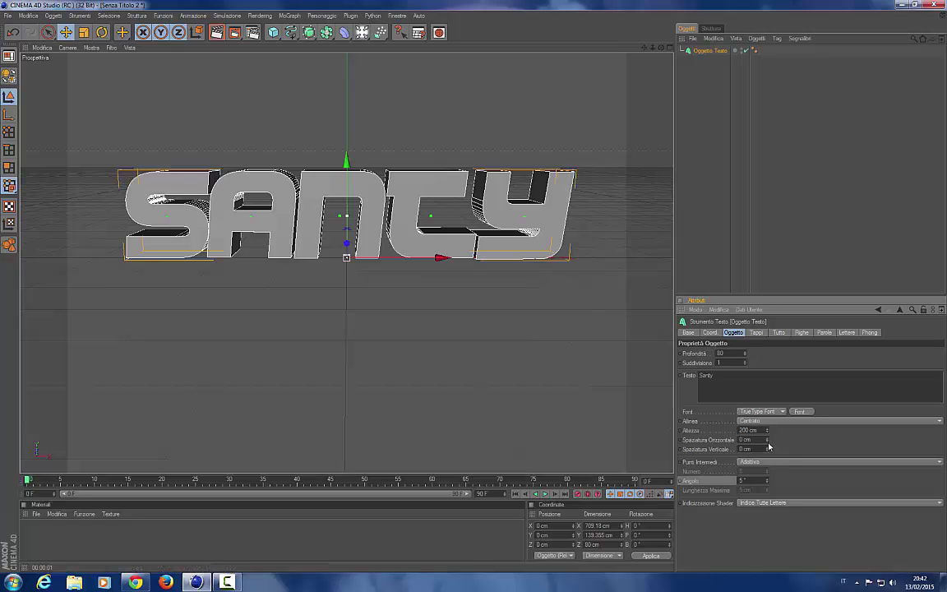
pyautogui.moveTo(767, 441); pyautogui.dragTo(767, 448)
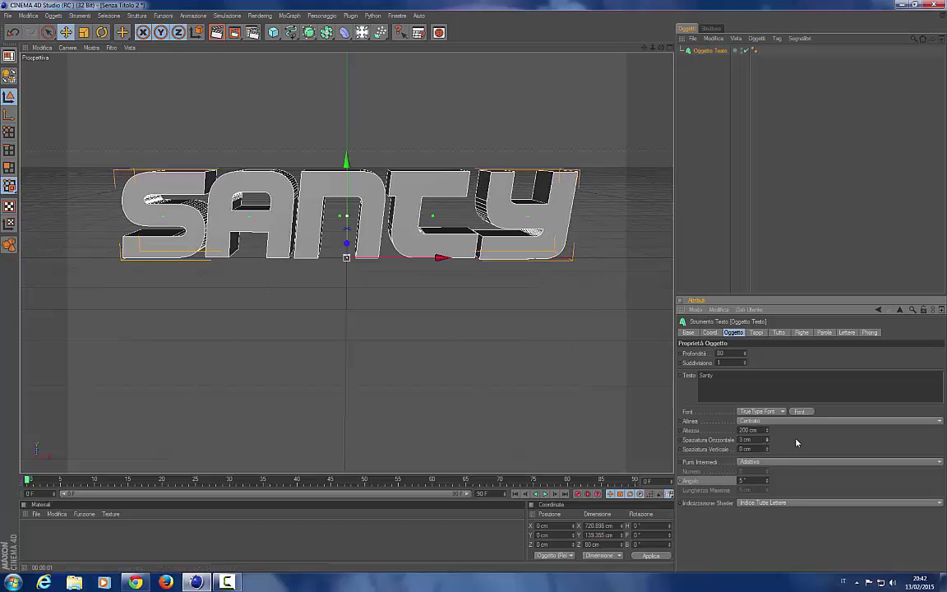
# Set both the front and back caps to Smussatura Tappo in the Tappi settings.
pyautogui.click(757, 332)
pyautogui.click(755, 356)
pyautogui.click(758, 389)
pyautogui.click(756, 382)
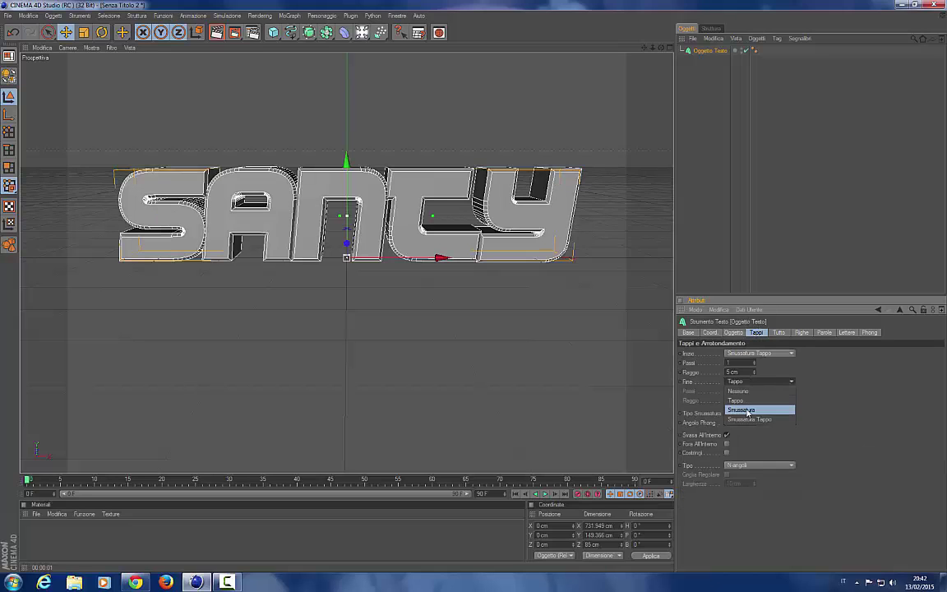
pyautogui.click(756, 406)
# Give the cap bevel 5 steps and the Incisa bevel shape.
pyautogui.click(738, 363)
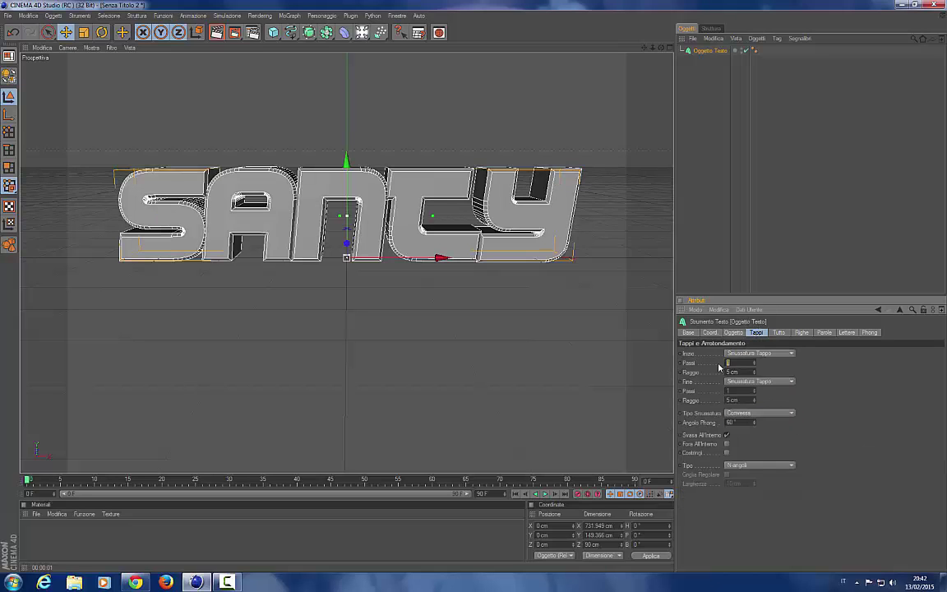
pyautogui.write('5')
pyautogui.press('Return')
pyautogui.click(759, 413)
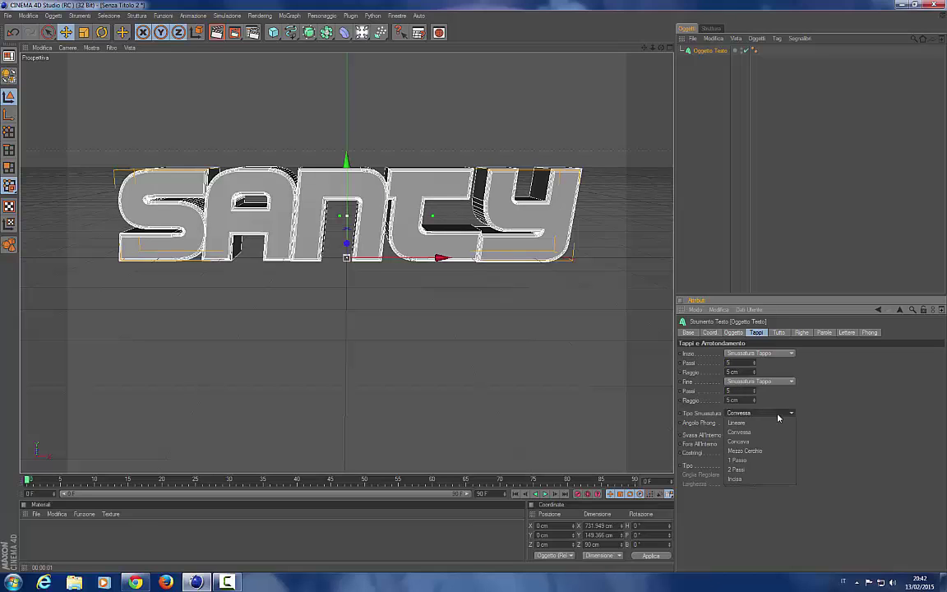
pyautogui.click(754, 477)
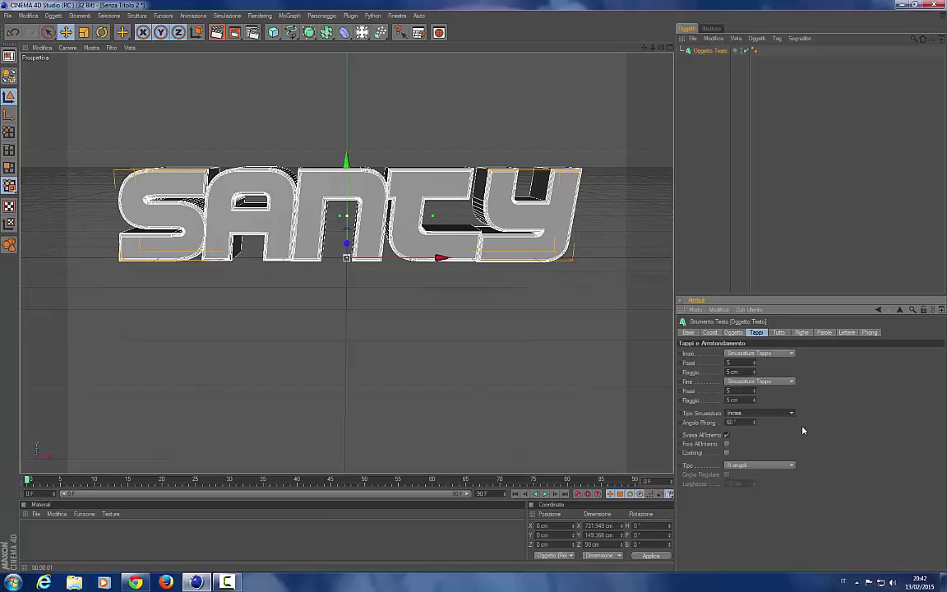
pyautogui.click(708, 53)
# Duplicate the Santy text object with Ctrl+C and Ctrl+V.
pyautogui.hotkey('ctrl', 'c')
pyautogui.hotkey('ctrl', 'v')
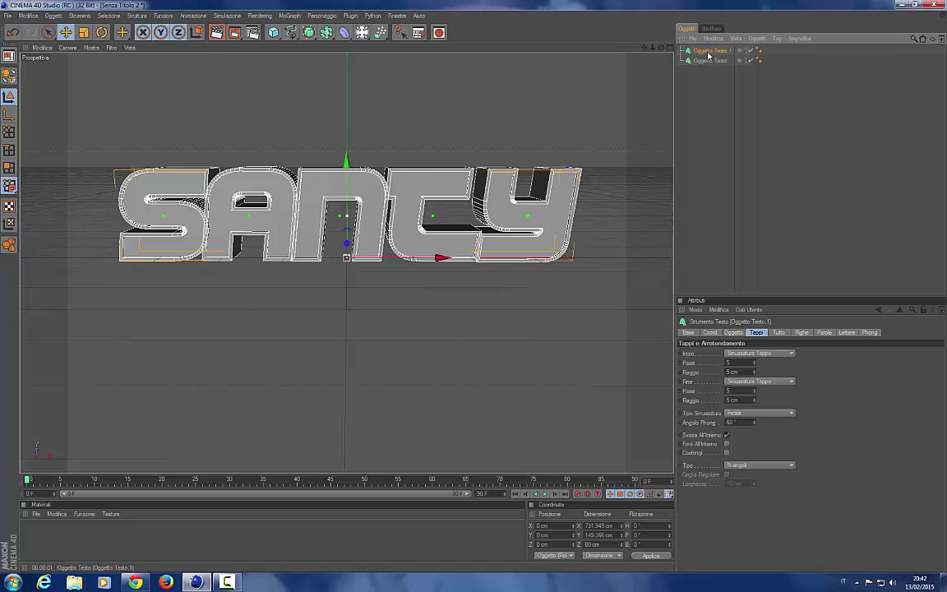
pyautogui.click(718, 110)
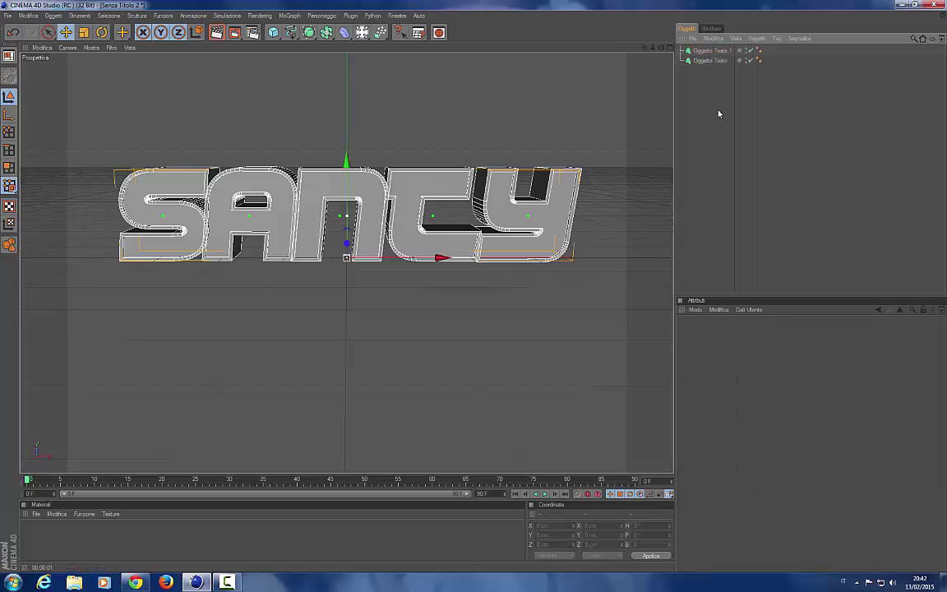
pyautogui.click(712, 60)
pyautogui.click(688, 332)
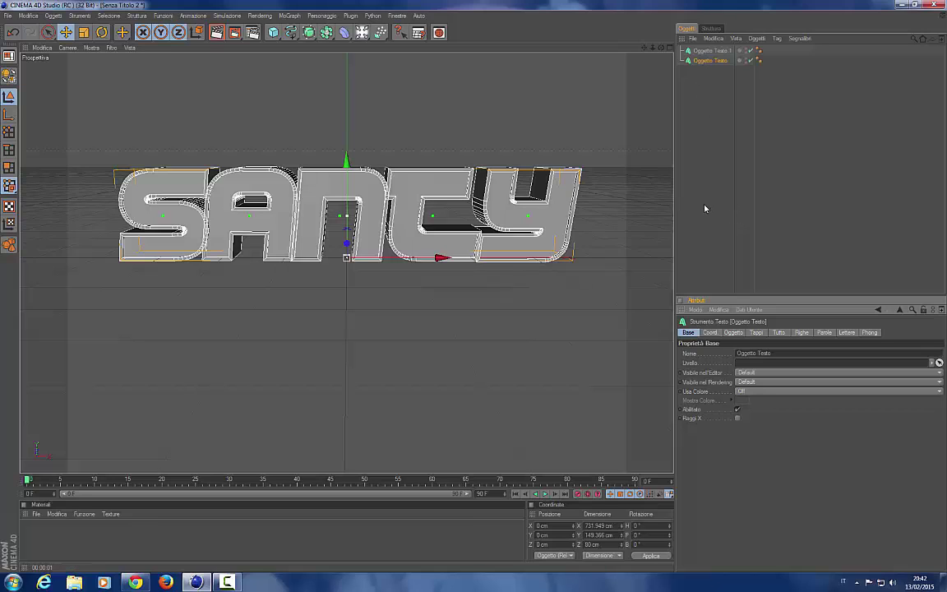
# Add an Esplosione deformer and move it to the bottom of the hierarchy.
pyautogui.click(344, 32)
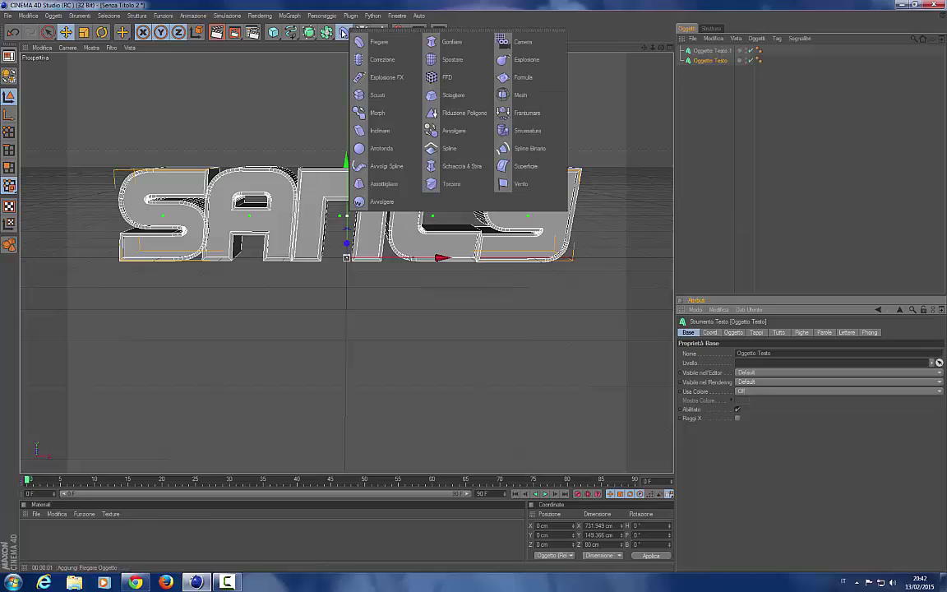
pyautogui.click(523, 59)
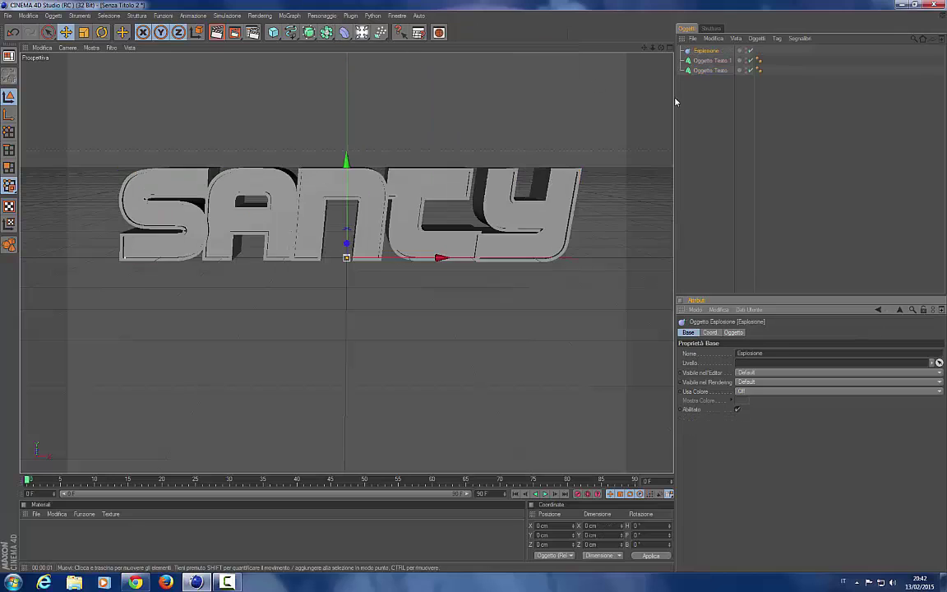
pyautogui.moveTo(715, 51); pyautogui.dragTo(715, 74)
pyautogui.click(732, 131)
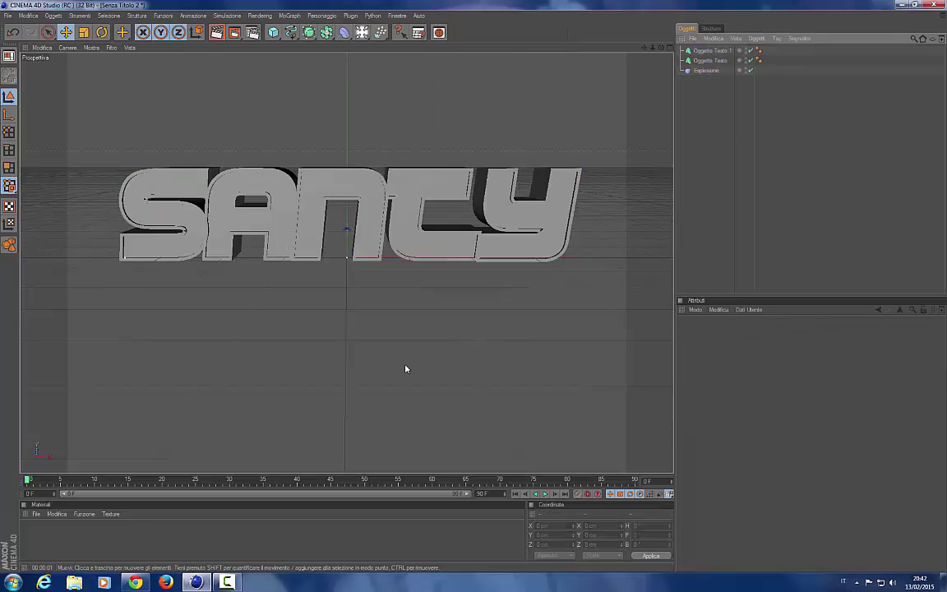
# Create two materials, Nuovo in pure green and Nuovo.1 in black.
pyautogui.doubleClick(80, 532)
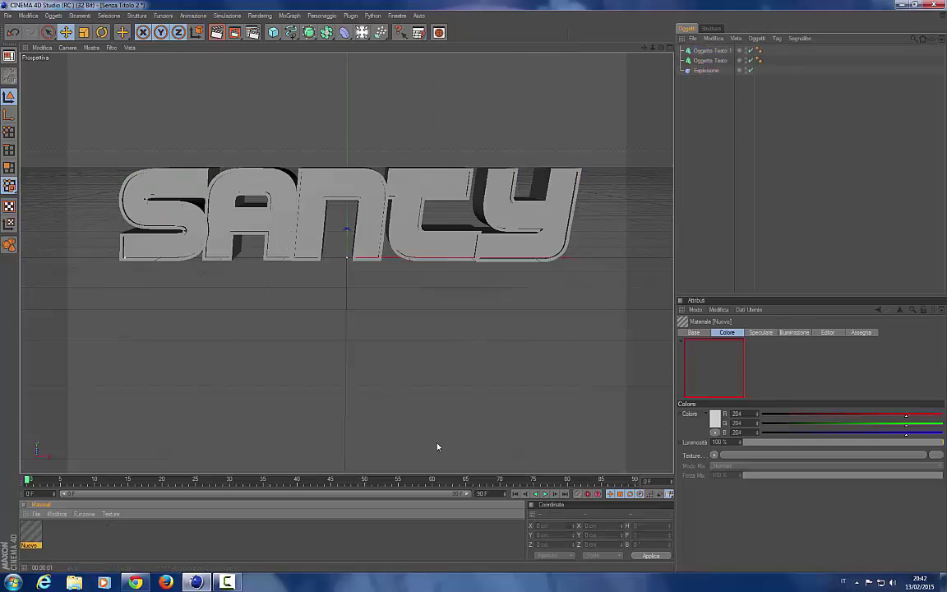
pyautogui.moveTo(906, 423); pyautogui.dragTo(943, 423)
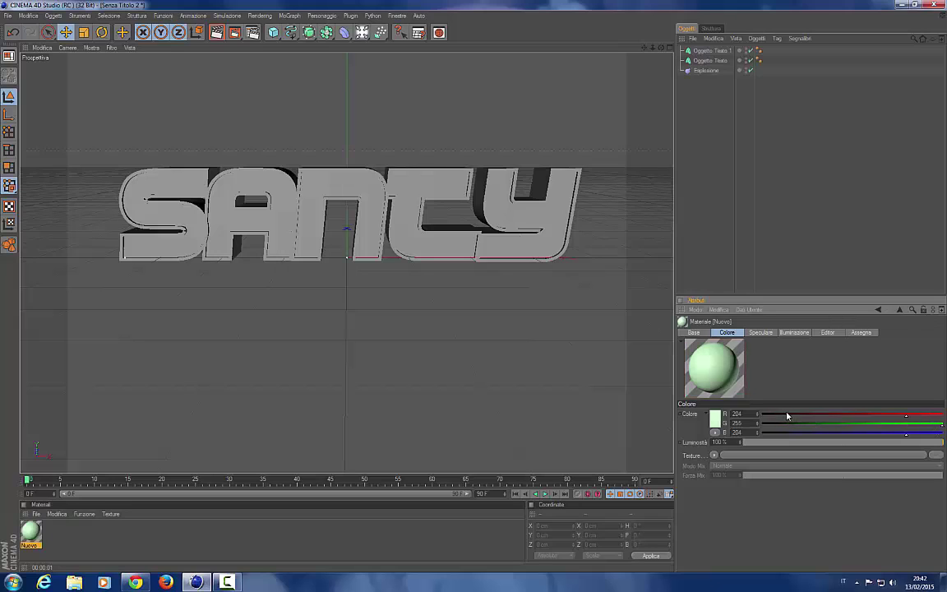
pyautogui.moveTo(787, 414)
pyautogui.mouseDown()
pyautogui.moveTo(758, 415)
pyautogui.moveTo(758, 433)
pyautogui.mouseUp()
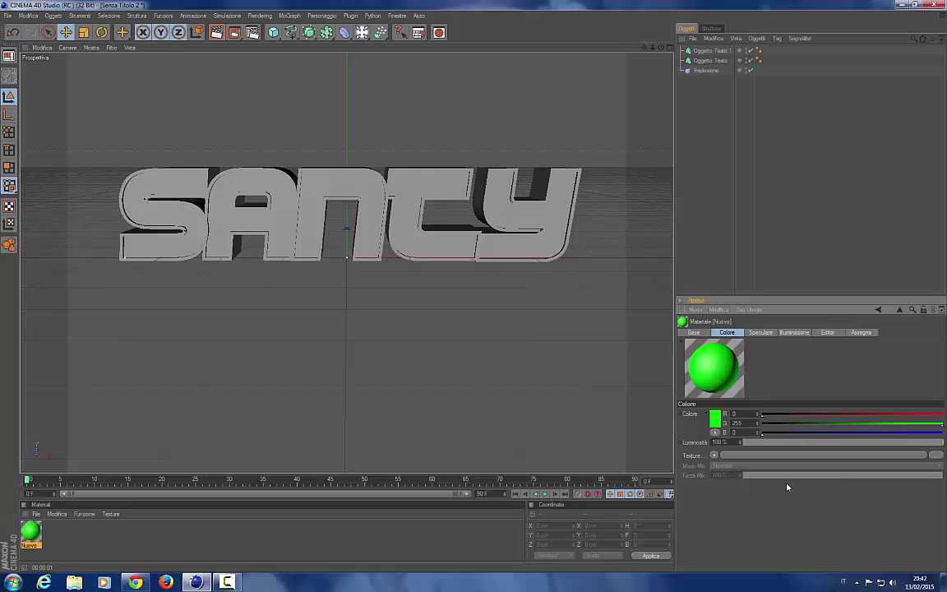
pyautogui.doubleClick(48, 538)
pyautogui.moveTo(776, 413)
pyautogui.mouseDown()
pyautogui.moveTo(758, 414)
pyautogui.moveTo(758, 433)
pyautogui.mouseUp()
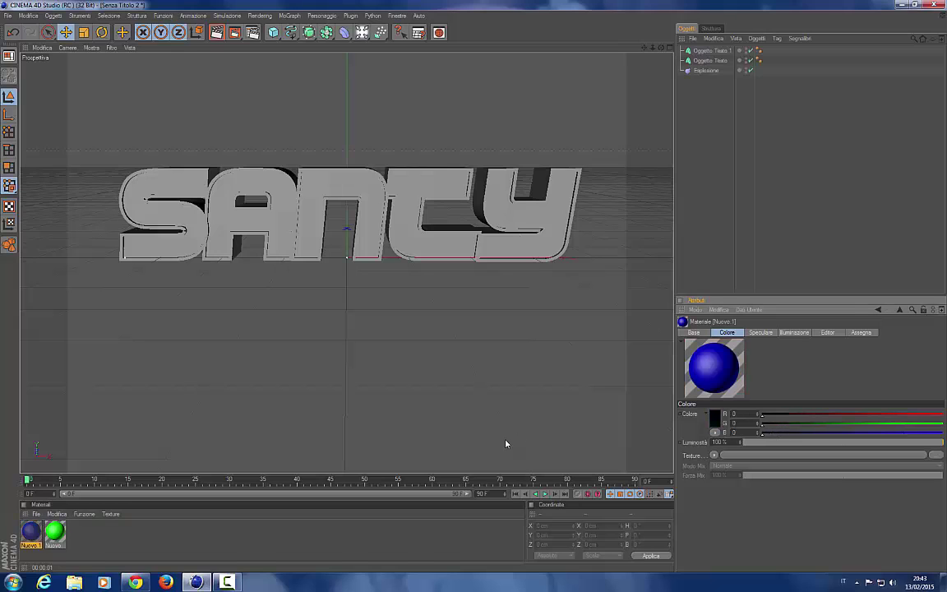
pyautogui.click(278, 545)
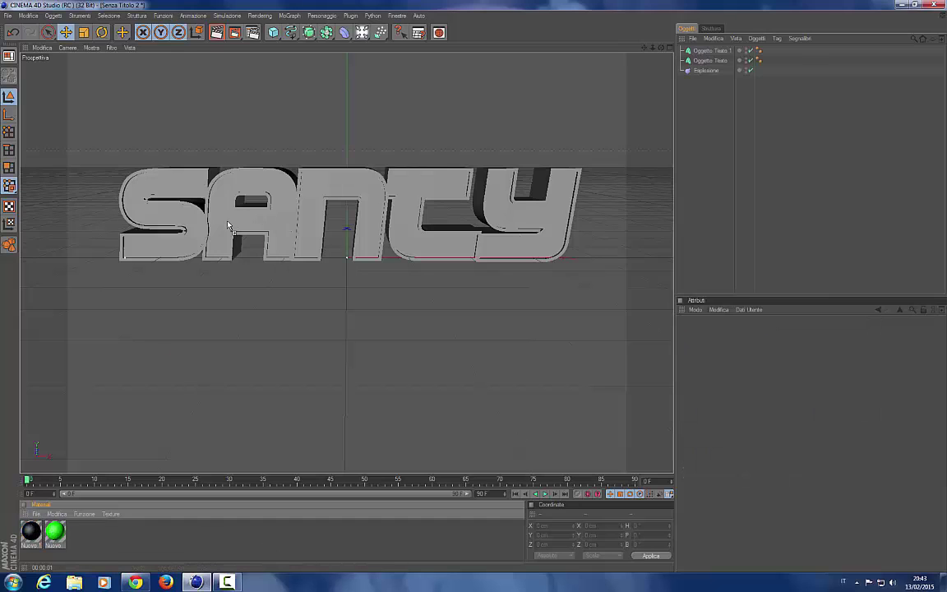
# Apply the green and black materials to both text objects and parent Esplosione under Oggetto Testo.
pyautogui.moveTo(229, 227); pyautogui.dragTo(231, 227)
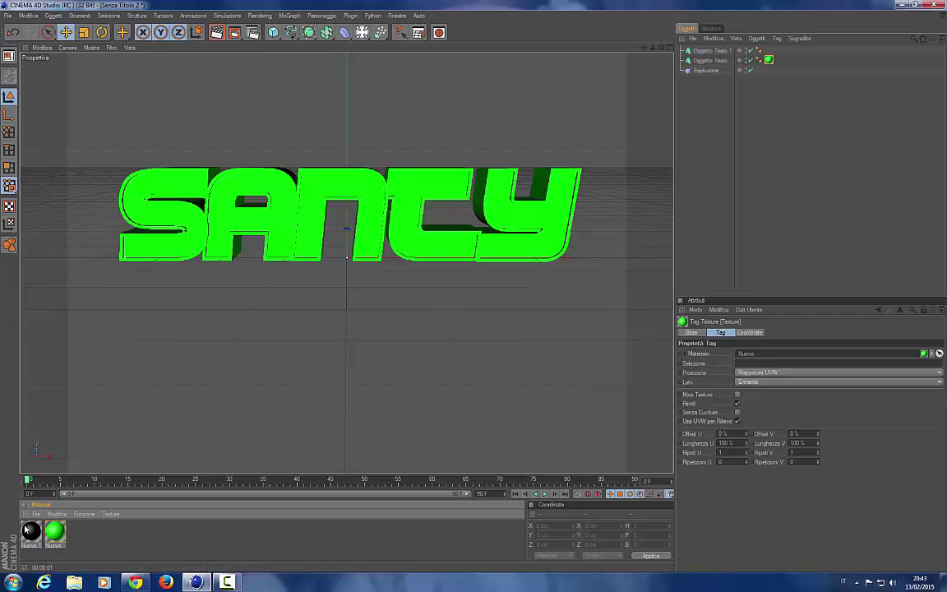
pyautogui.moveTo(30, 530); pyautogui.dragTo(216, 227)
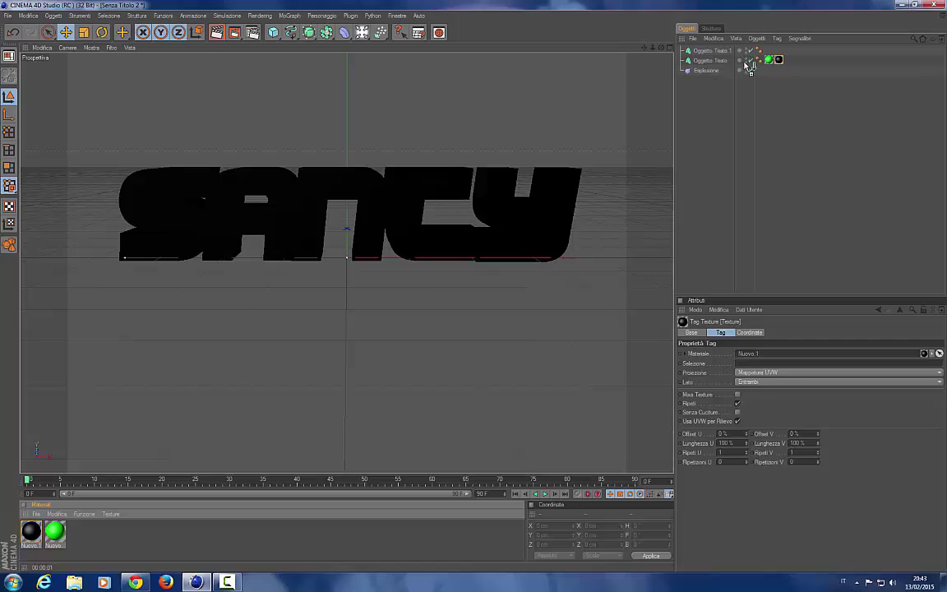
pyautogui.moveTo(746, 65); pyautogui.dragTo(769, 51)
pyautogui.moveTo(229, 421)
pyautogui.mouseDown()
pyautogui.moveTo(791, 53)
pyautogui.moveTo(770, 51)
pyautogui.mouseUp()
pyautogui.click(786, 92)
pyautogui.click(619, 243)
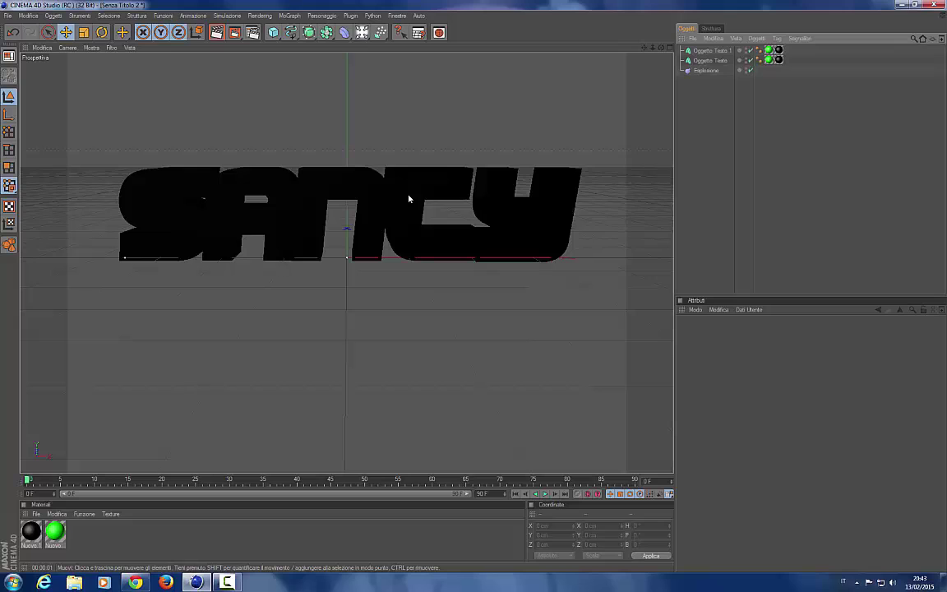
pyautogui.moveTo(705, 70); pyautogui.dragTo(710, 61)
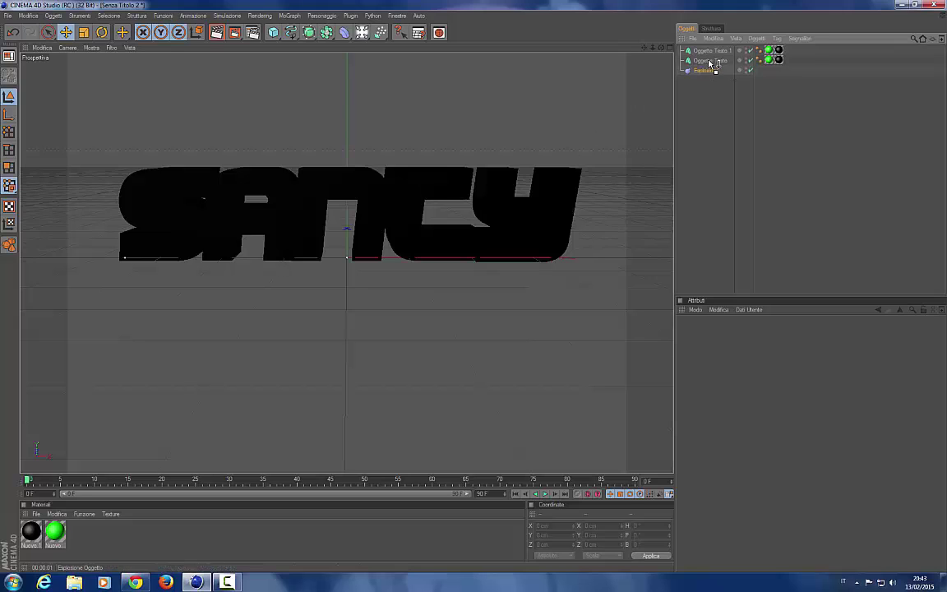
# Play and stop the timeline, then return the playhead to frame 0.
pyautogui.click(778, 60)
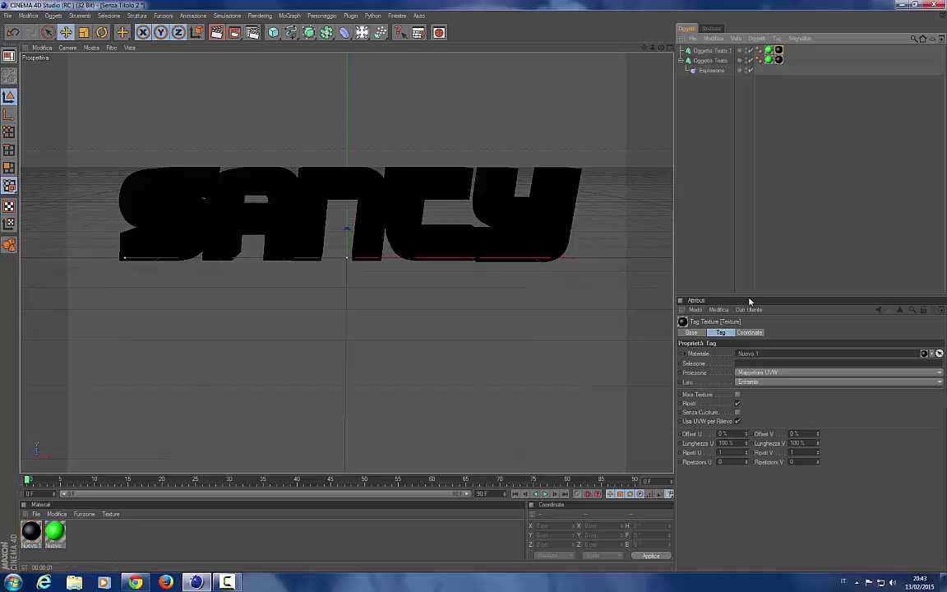
pyautogui.click(545, 437)
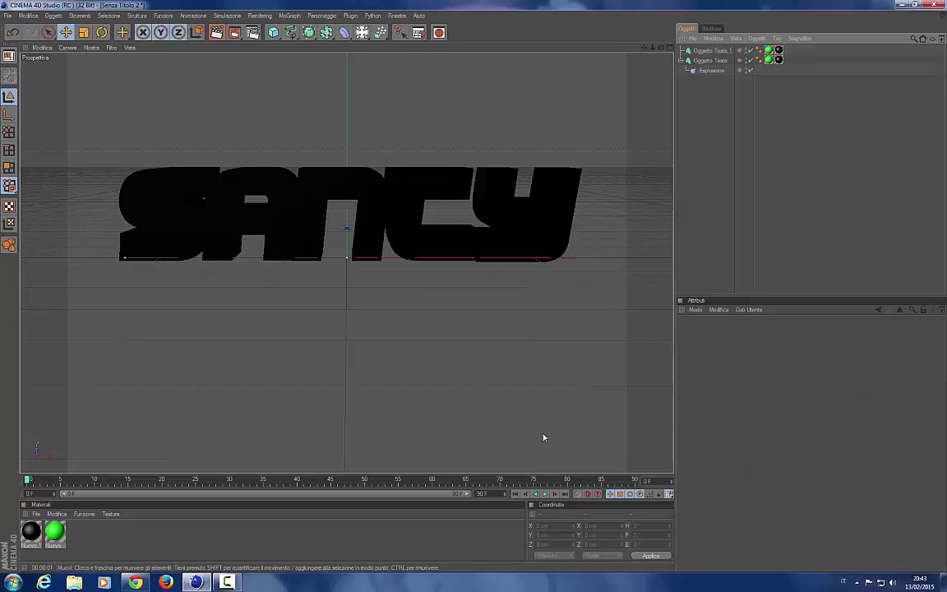
pyautogui.click(546, 494)
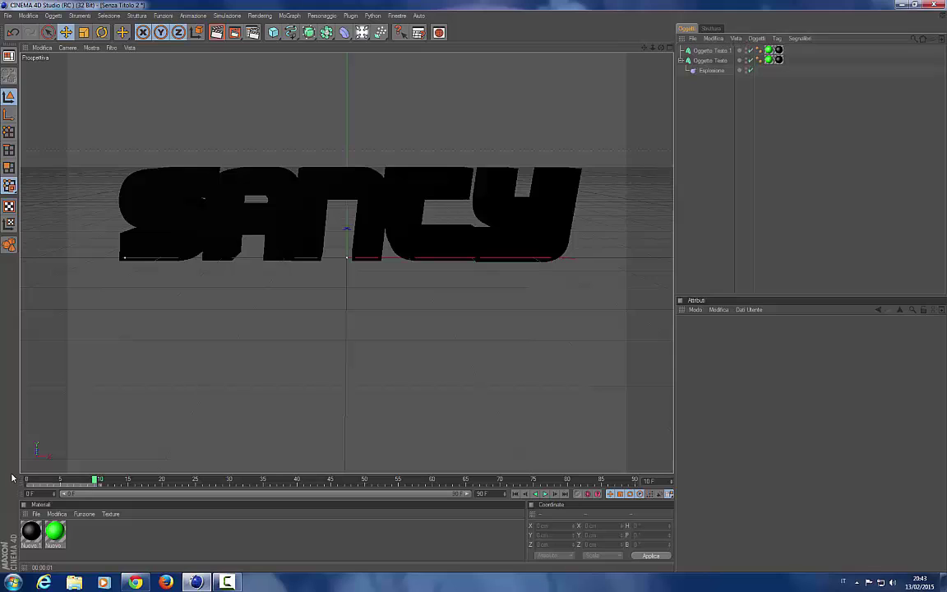
pyautogui.moveTo(95, 481); pyautogui.dragTo(26, 481)
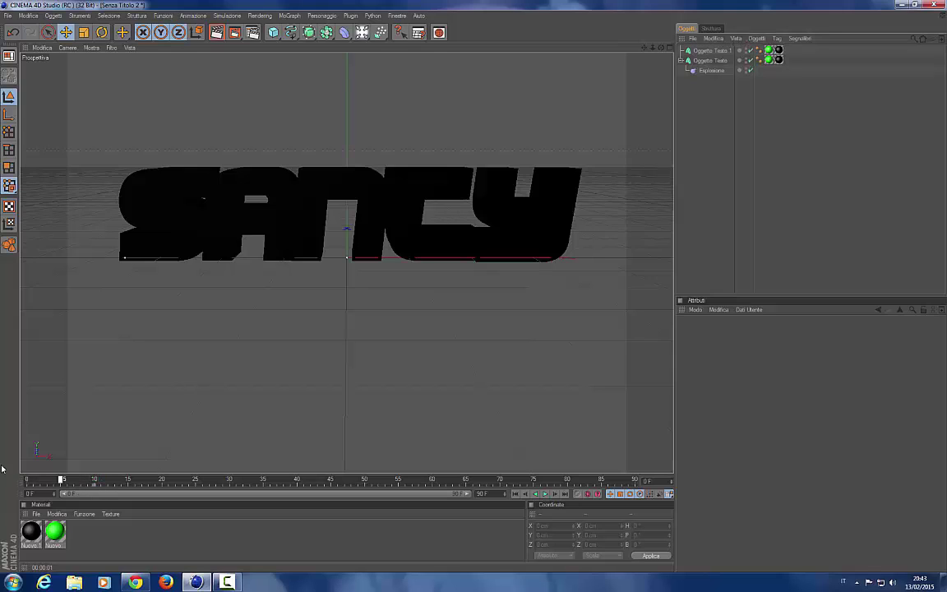
# Show Esplosione's force and speed parameters, checking frame 15 before returning to frame 0.
pyautogui.click(712, 70)
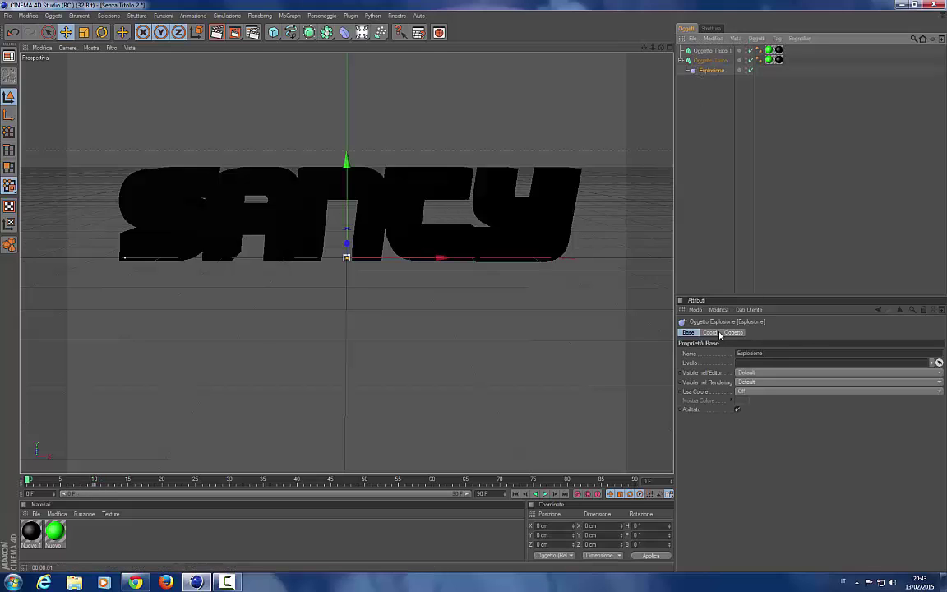
pyautogui.click(727, 332)
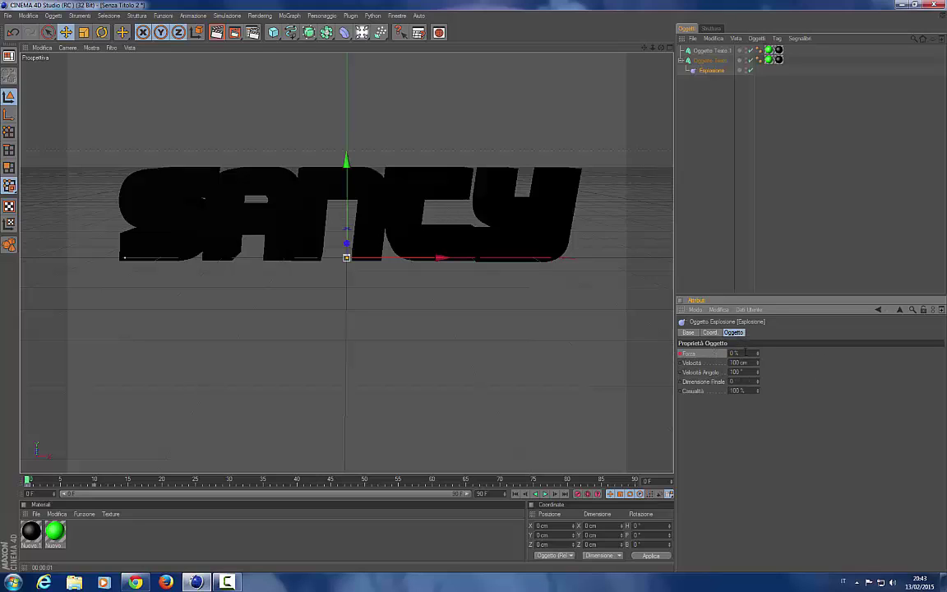
pyautogui.click(132, 480)
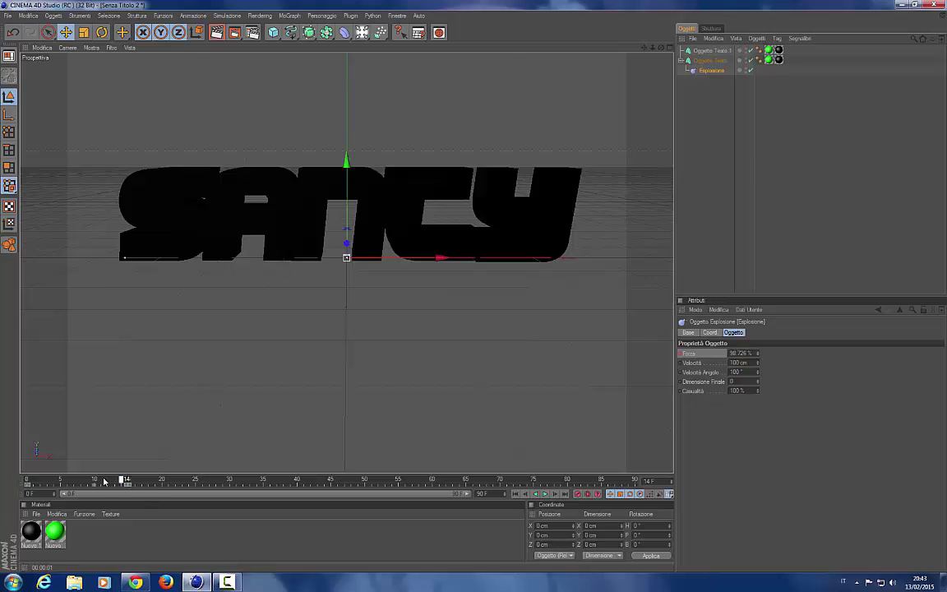
pyautogui.moveTo(128, 483); pyautogui.dragTo(27, 480)
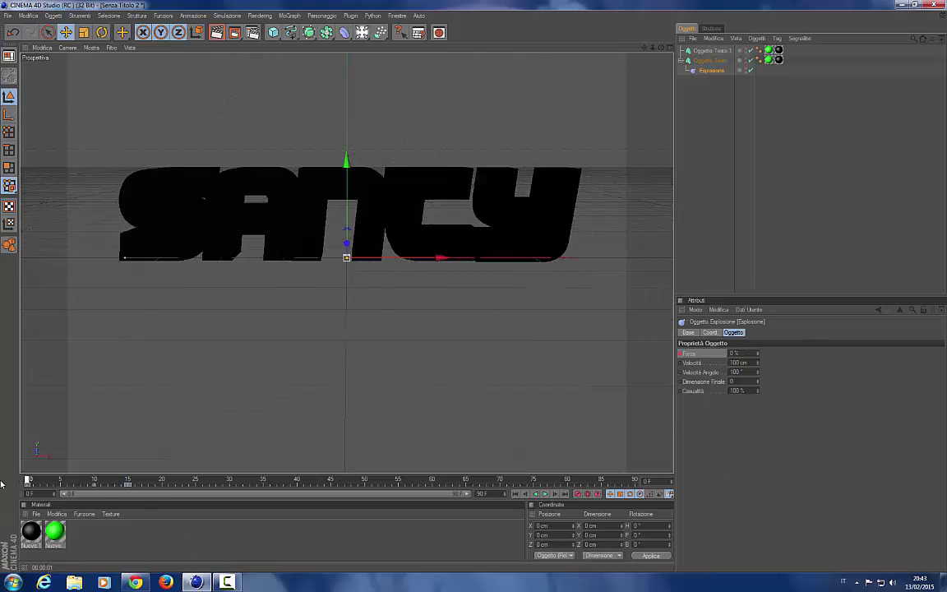
# Play the explosion and inspect the green and black material tags on the text.
pyautogui.click(545, 493)
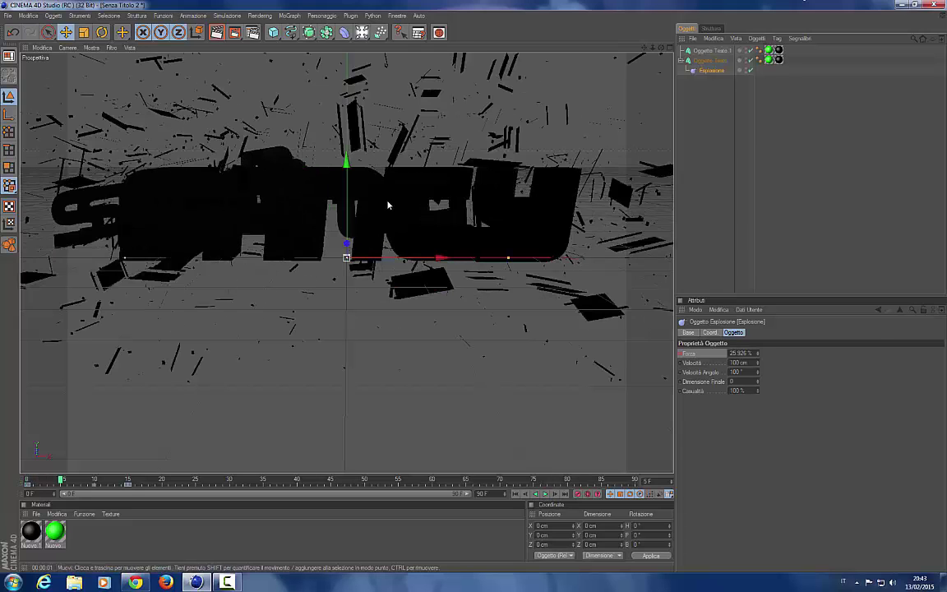
pyautogui.click(407, 255)
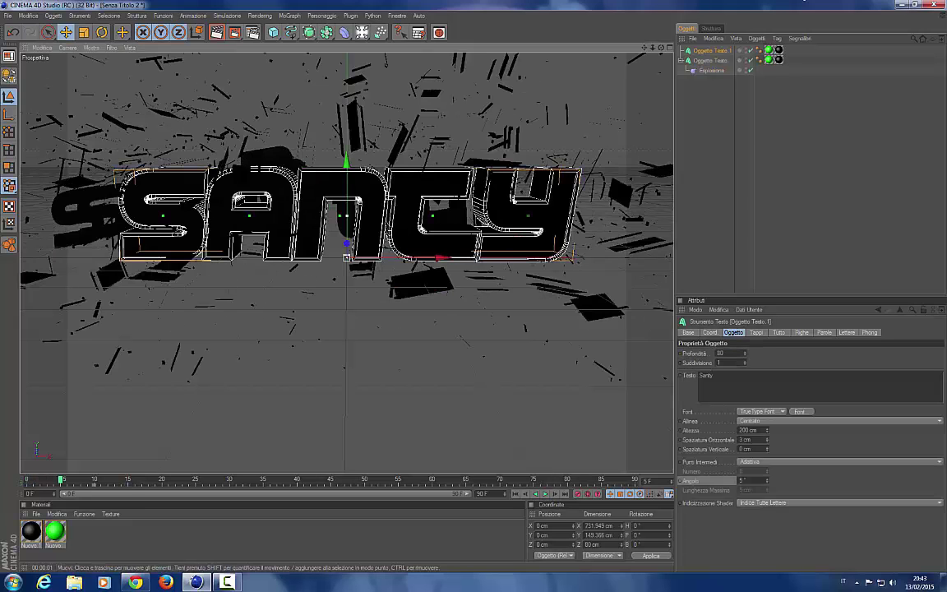
pyautogui.click(769, 50)
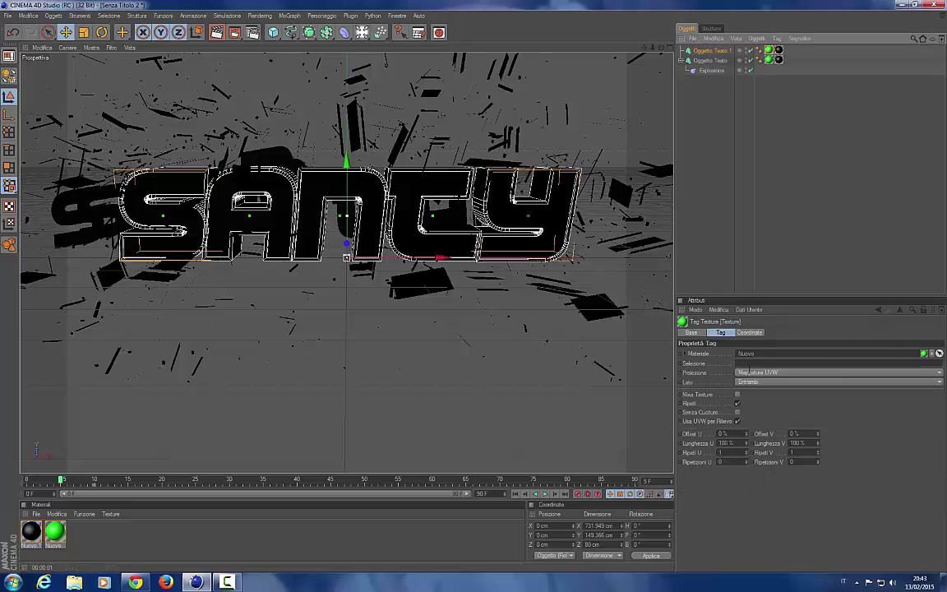
pyautogui.click(751, 363)
pyautogui.write('C1')
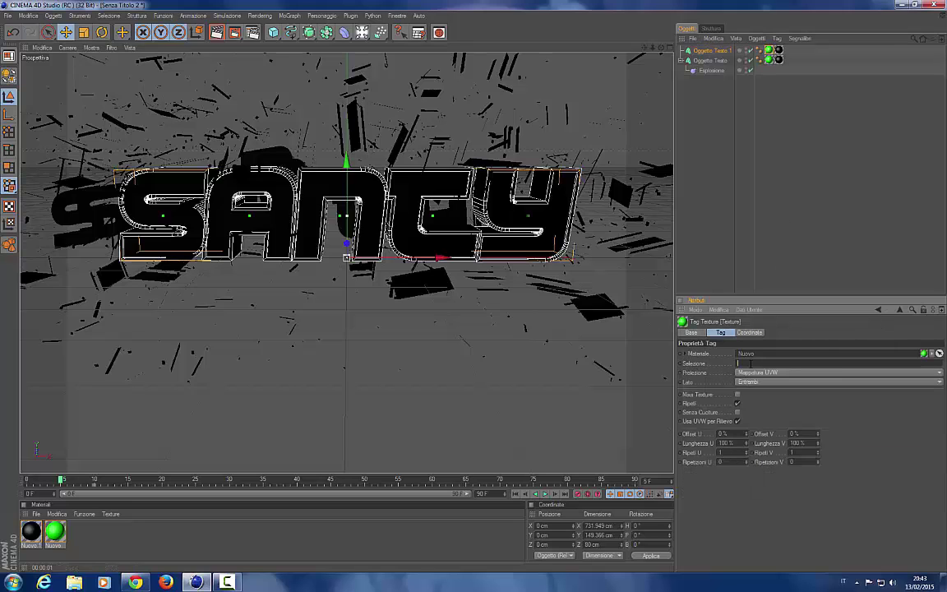
pyautogui.click(822, 230)
pyautogui.click(778, 50)
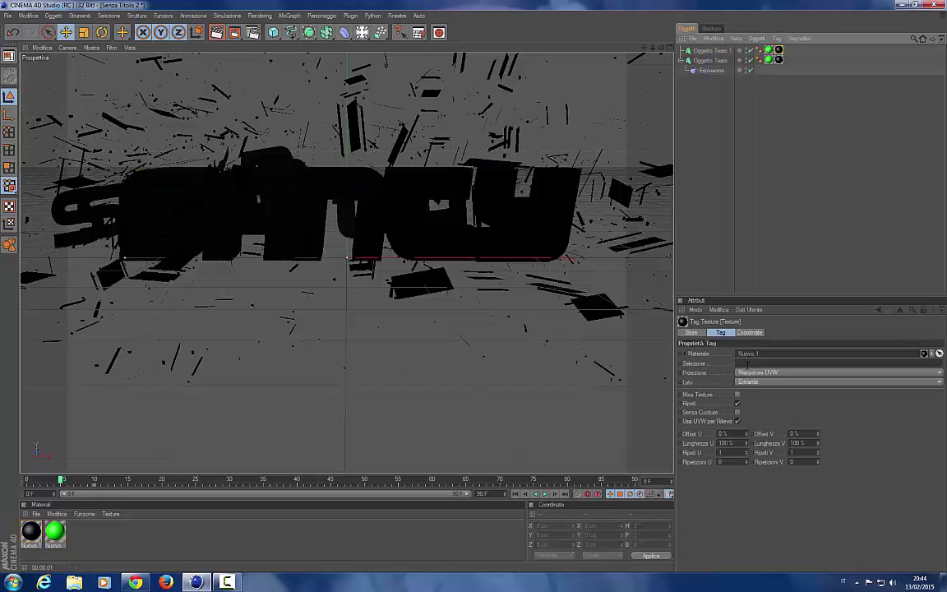
pyautogui.click(747, 364)
pyautogui.write('C')
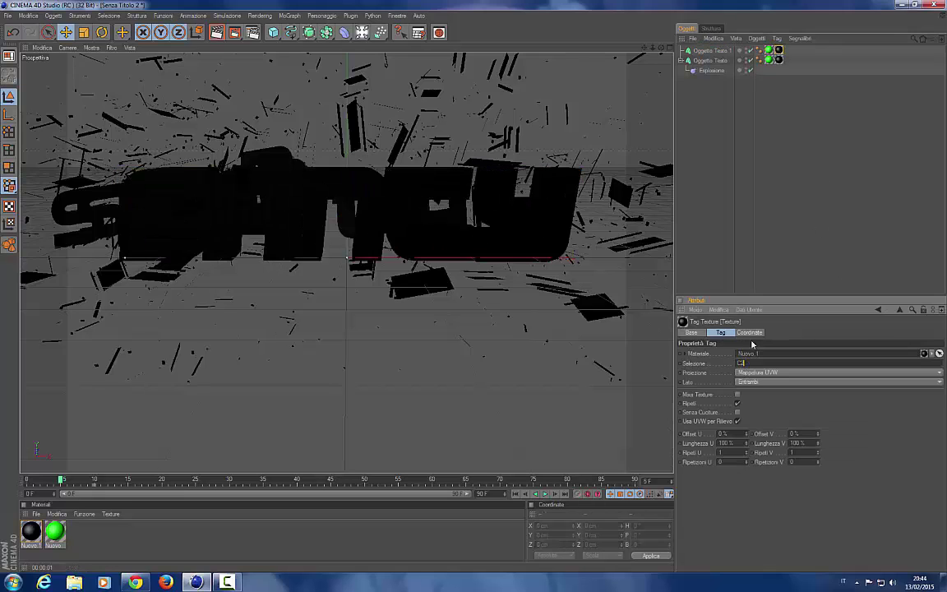
pyautogui.click(781, 158)
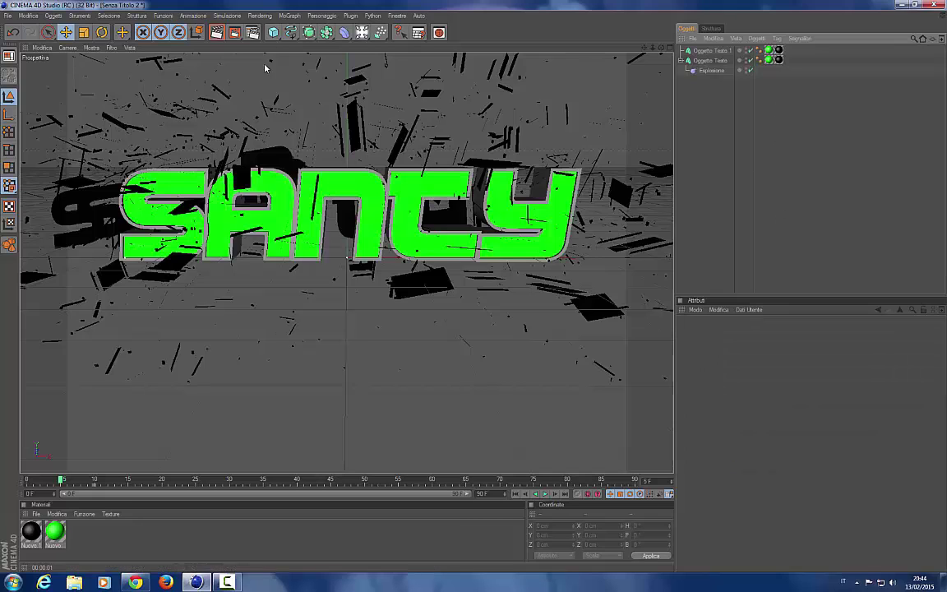
# Delete the black material tag, rewind to frame 0 and play the green explosion.
pyautogui.click(779, 61)
pyautogui.press('Delete')
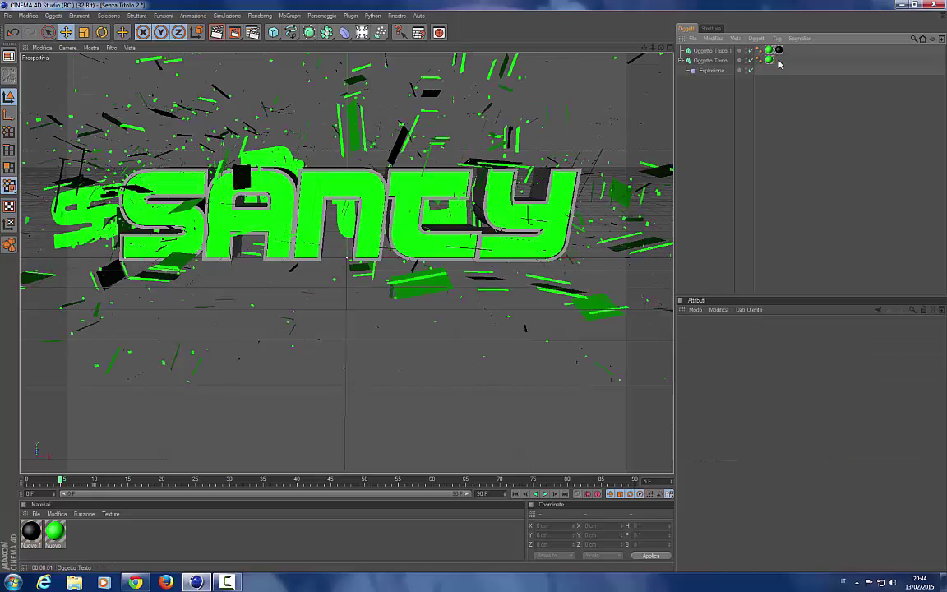
pyautogui.click(515, 494)
pyautogui.click(547, 495)
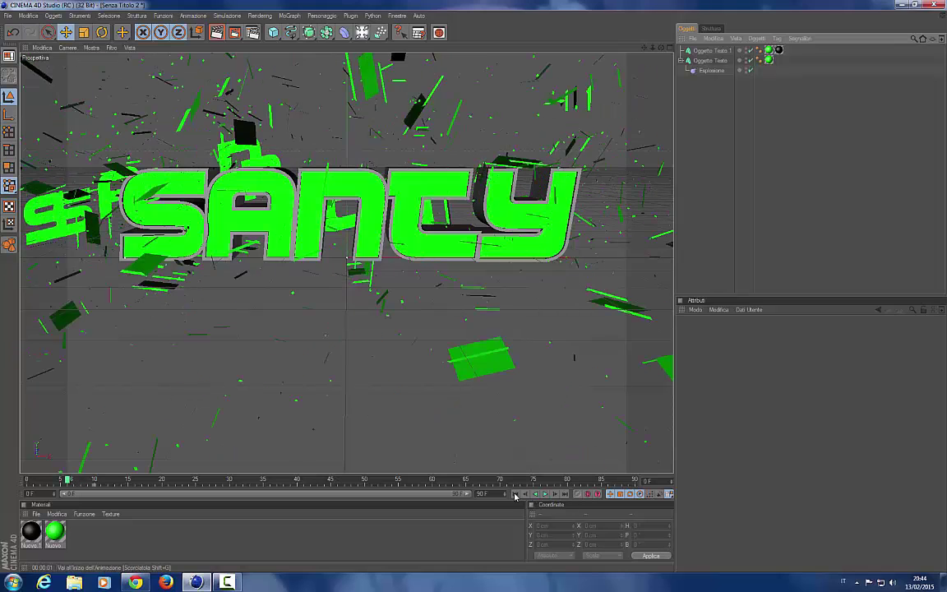
# Add a Pavimento floor and move it below and behind the text, to Z 141.71 cm.
pyautogui.click(516, 494)
pyautogui.click(680, 452)
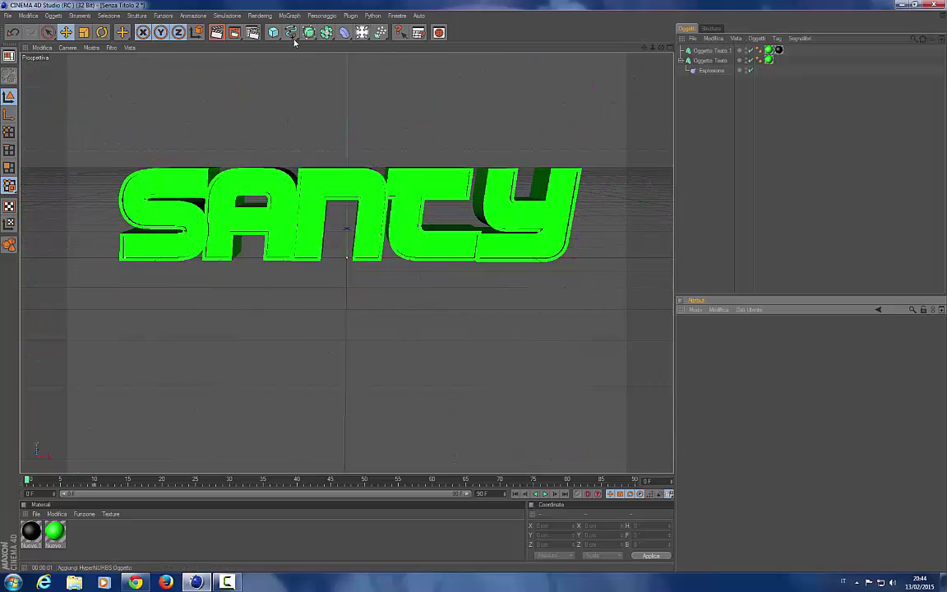
pyautogui.click(361, 33)
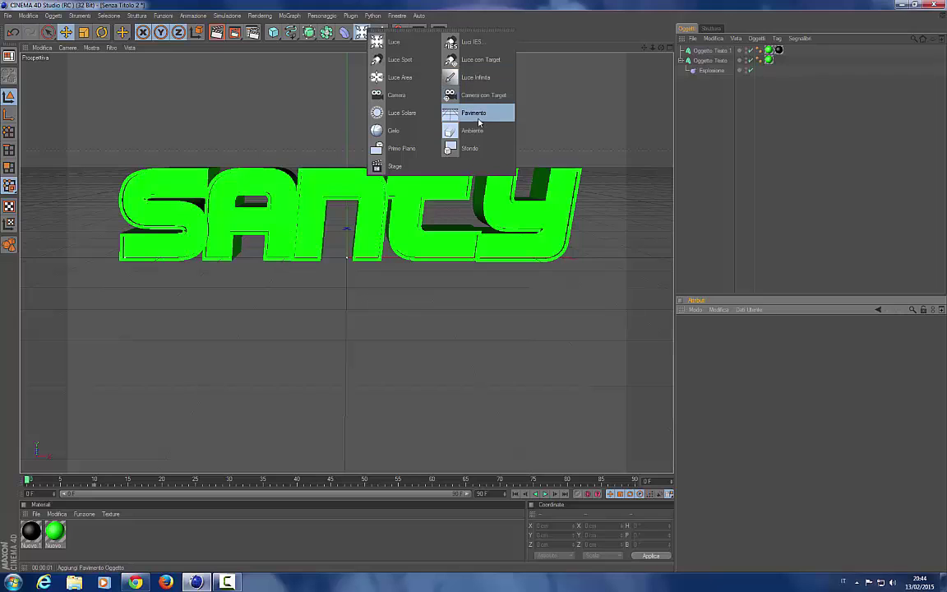
pyautogui.click(481, 116)
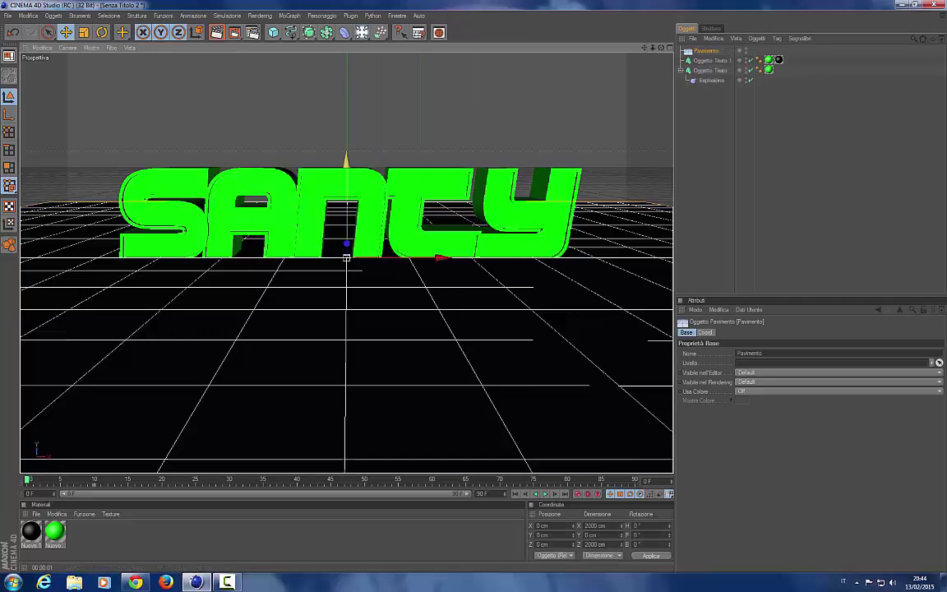
pyautogui.moveTo(348, 173); pyautogui.dragTo(360, 283)
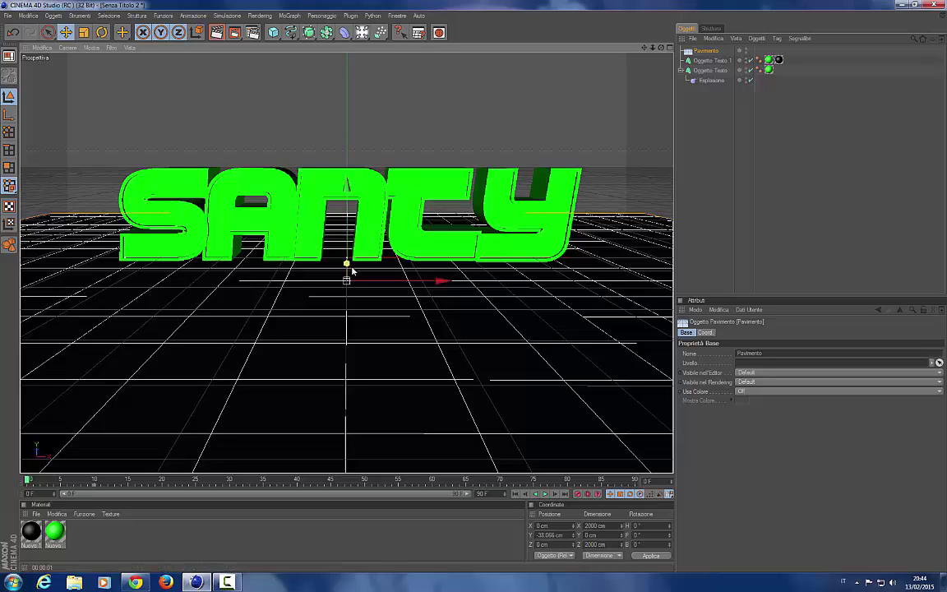
pyautogui.moveTo(352, 271); pyautogui.dragTo(352, 256)
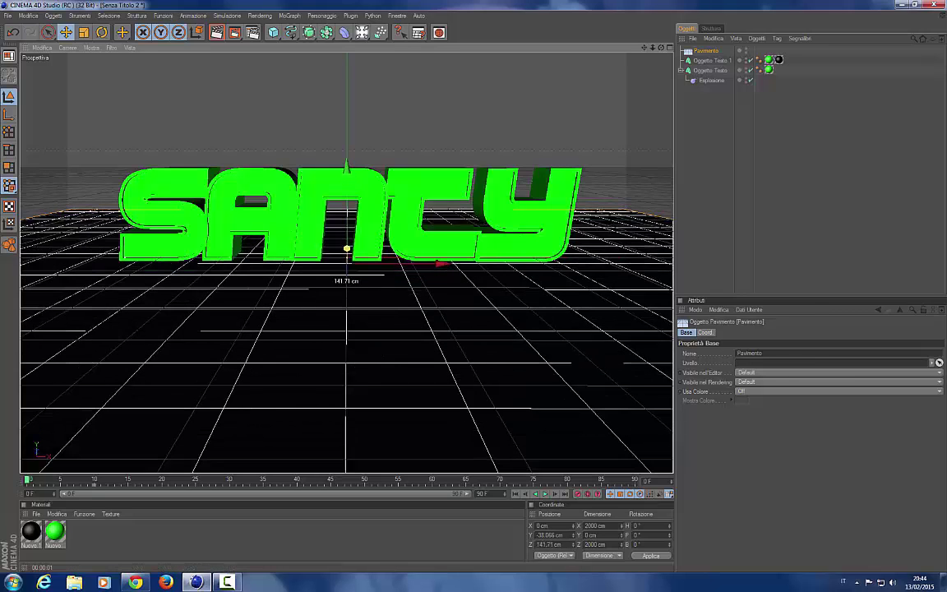
# Add a light and position it above the text's upper-right corner.
pyautogui.click(265, 18)
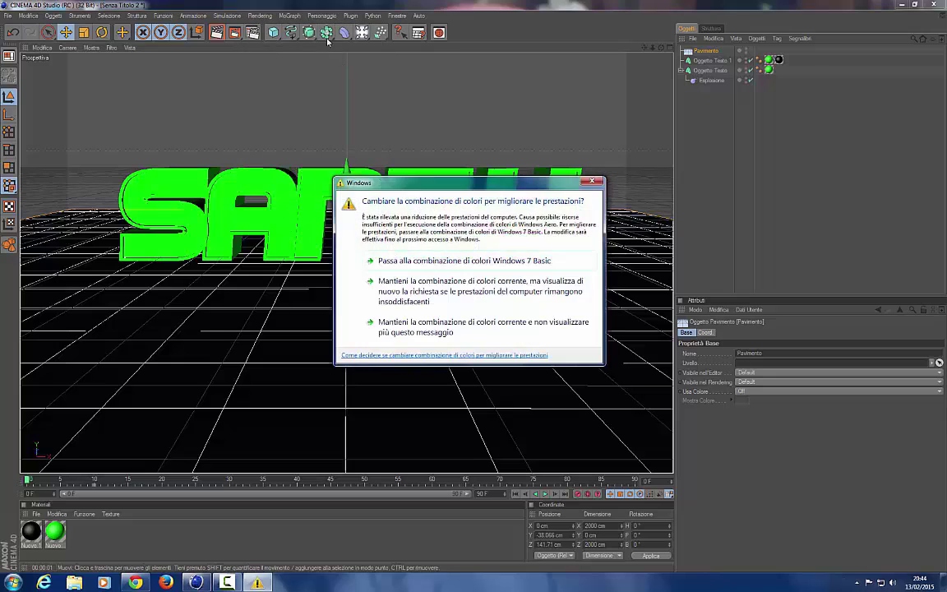
pyautogui.click(594, 182)
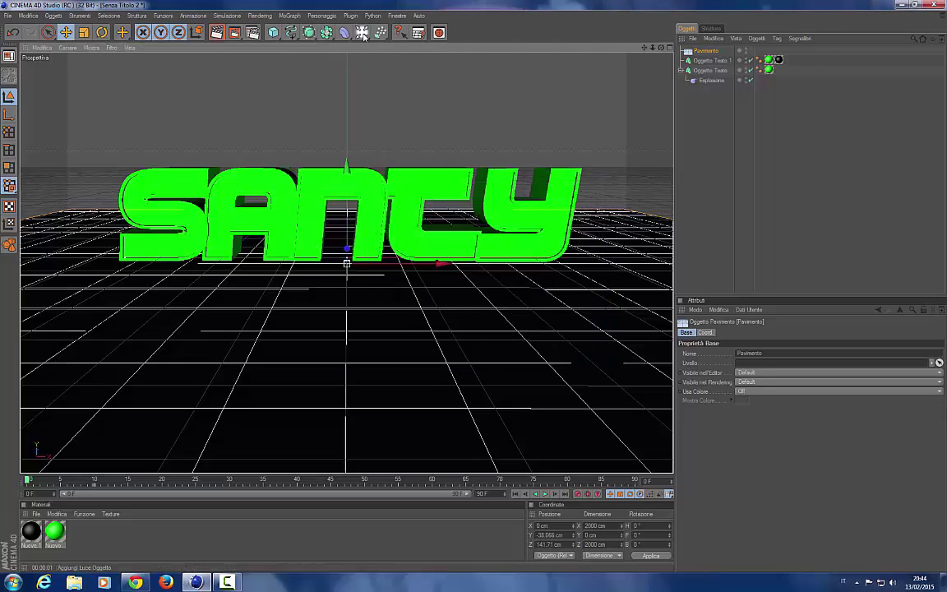
pyautogui.click(327, 32)
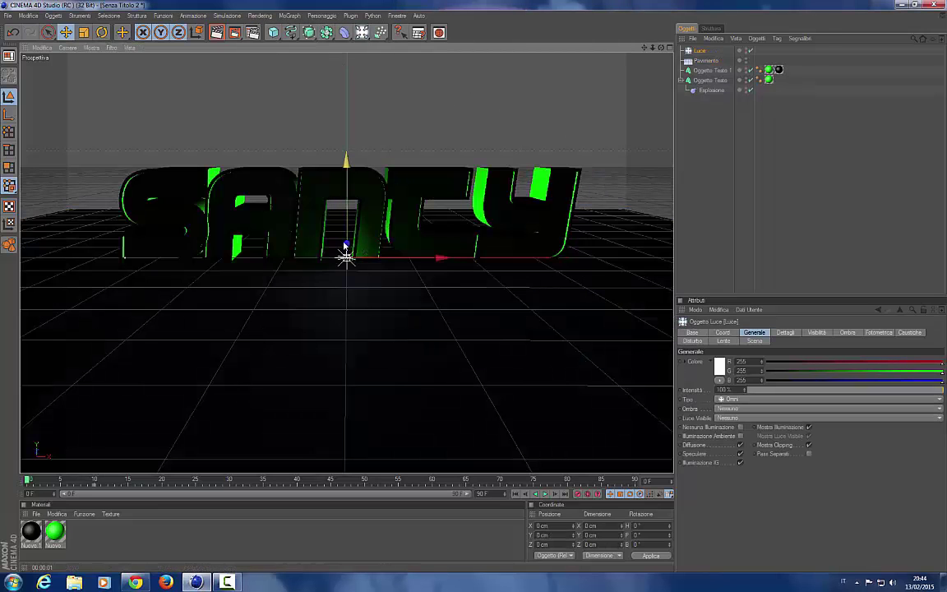
pyautogui.moveTo(346, 257); pyautogui.dragTo(349, 181)
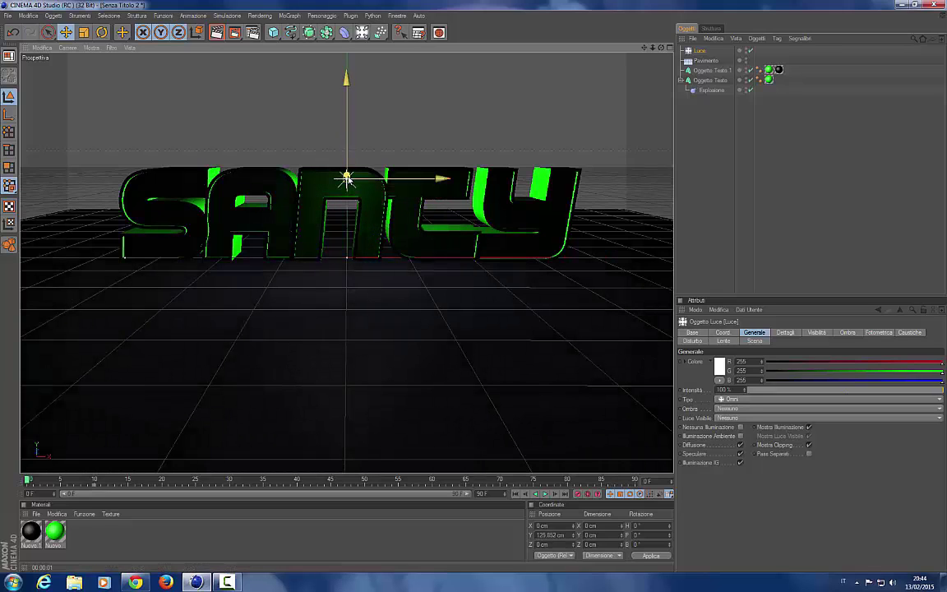
pyautogui.moveTo(386, 177); pyautogui.dragTo(665, 178)
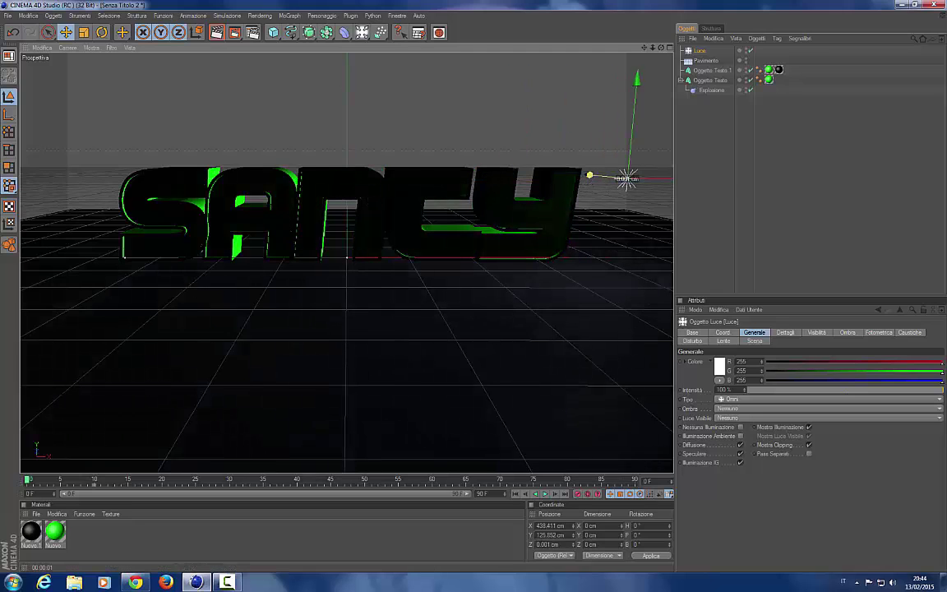
pyautogui.moveTo(589, 178)
pyautogui.mouseDown()
pyautogui.moveTo(684, 182)
pyautogui.moveTo(584, 180)
pyautogui.moveTo(582, 168)
pyautogui.mouseUp()
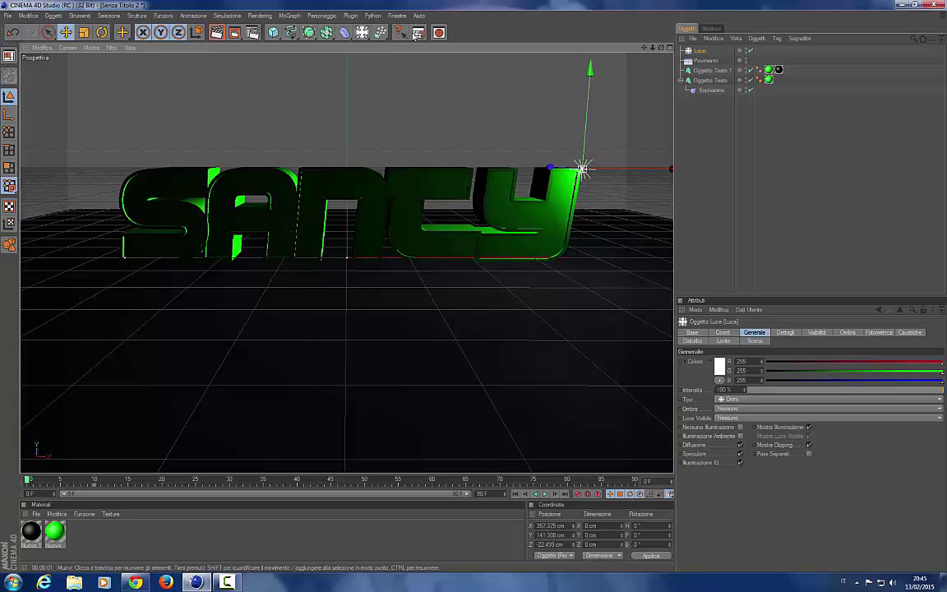
# Duplicate the light as Luce 1 and move it to the text's lower-left corner.
pyautogui.click(696, 52)
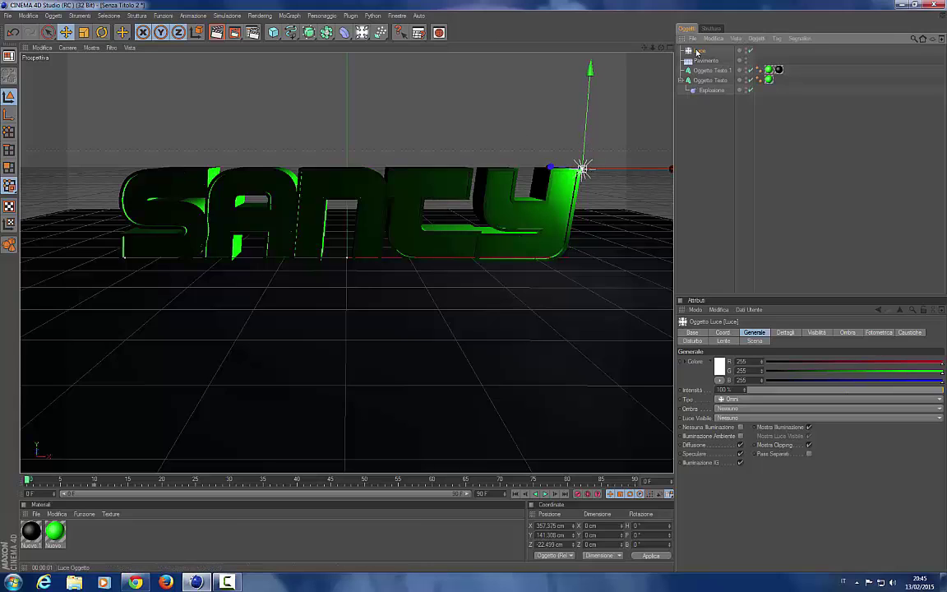
pyautogui.hotkey('ctrl', 'c')
pyautogui.hotkey('ctrl', 'v')
pyautogui.moveTo(585, 169); pyautogui.dragTo(127, 168)
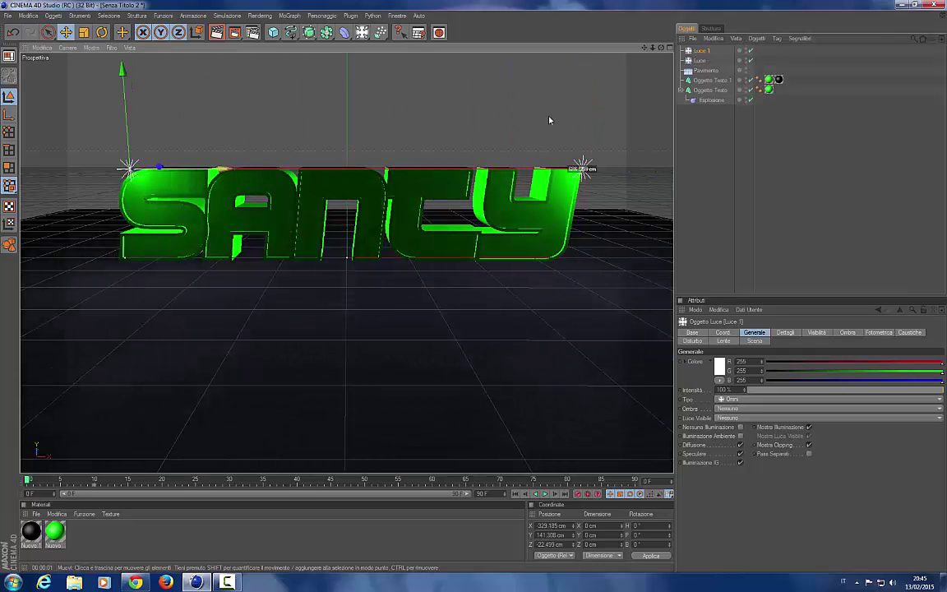
pyautogui.moveTo(122, 71); pyautogui.dragTo(128, 163)
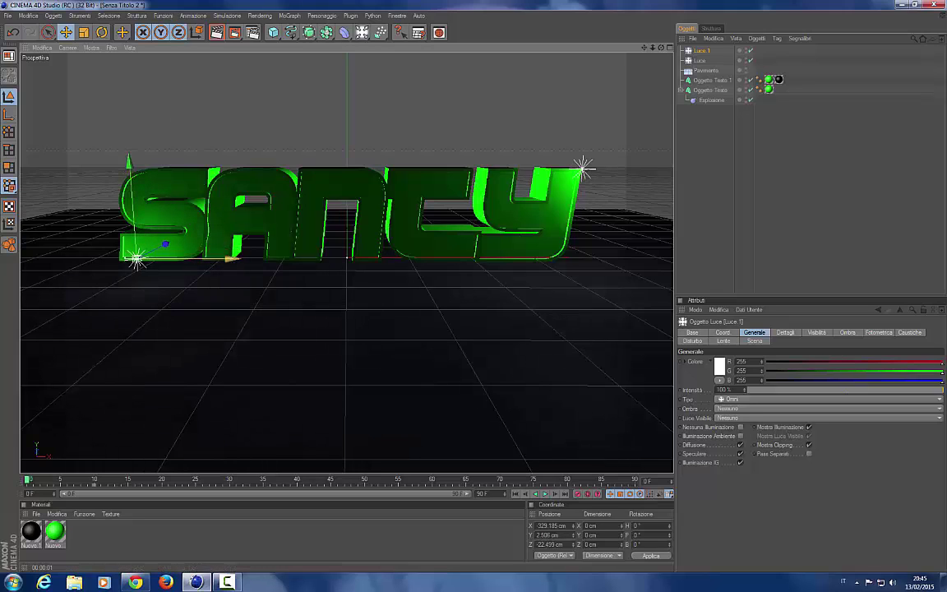
pyautogui.moveTo(232, 261); pyautogui.dragTo(211, 259)
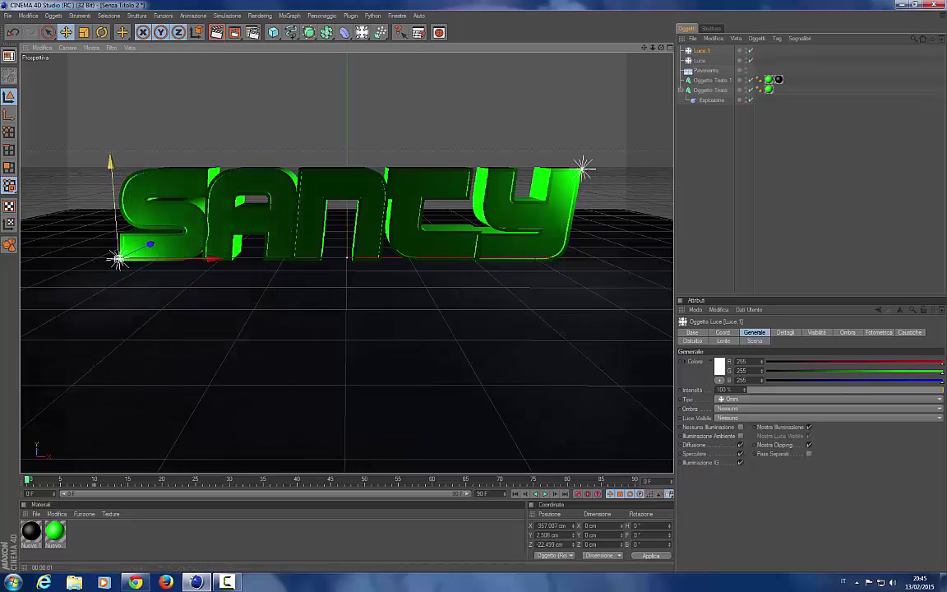
pyautogui.moveTo(109, 165); pyautogui.dragTo(109, 170)
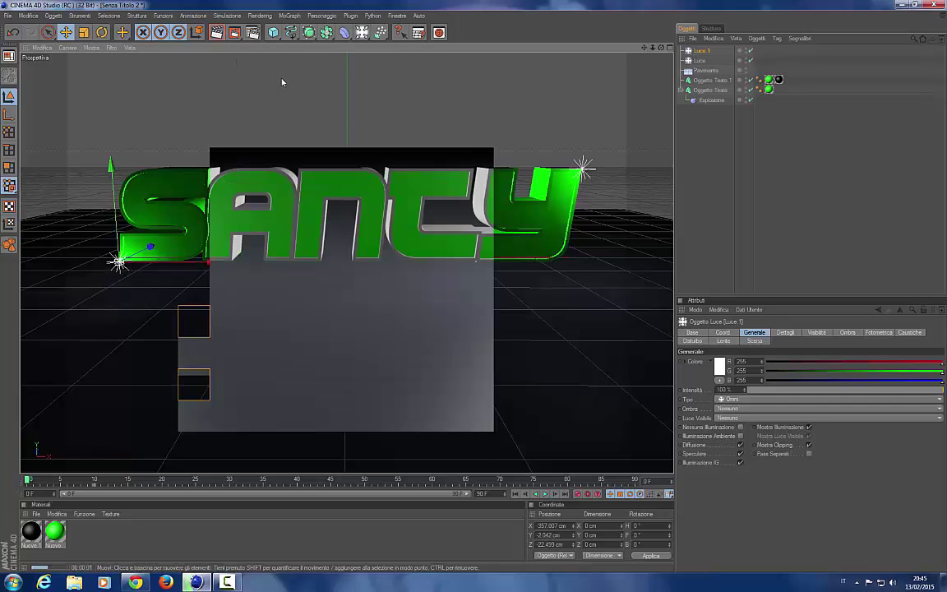
# Play the explosion animation and render the current frame in the viewport.
pyautogui.click(283, 80)
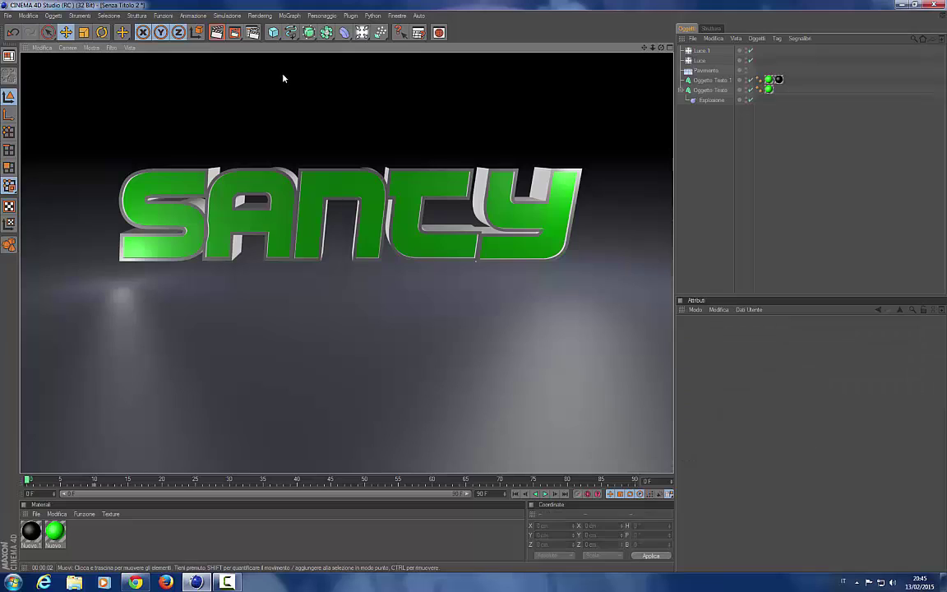
pyautogui.click(544, 496)
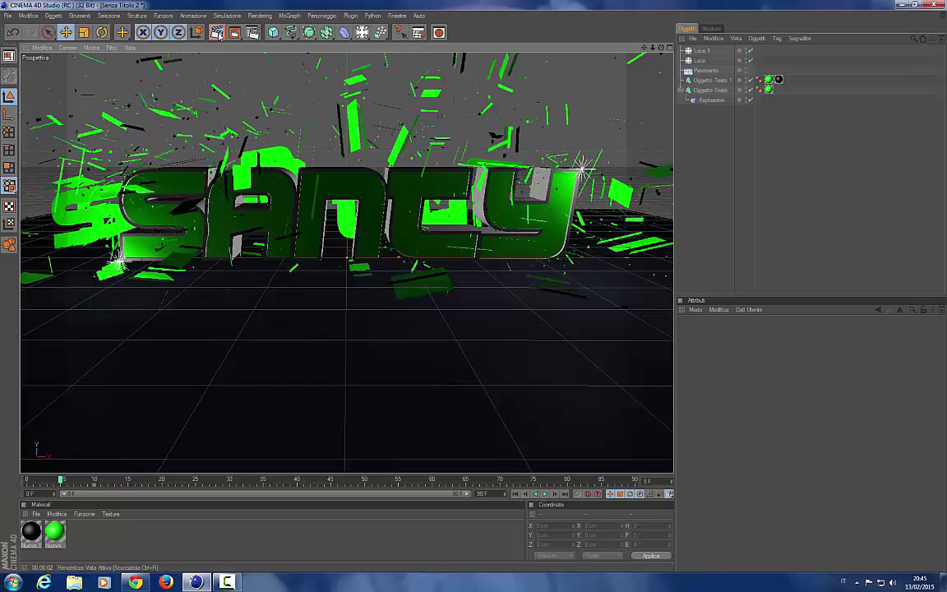
pyautogui.hotkey('ctrl', 'r')
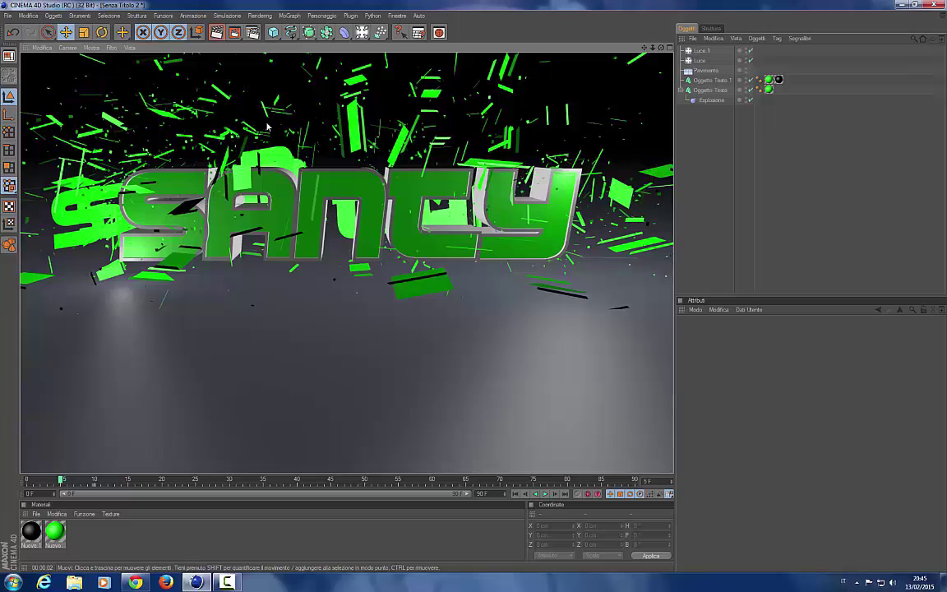
pyautogui.press('f')
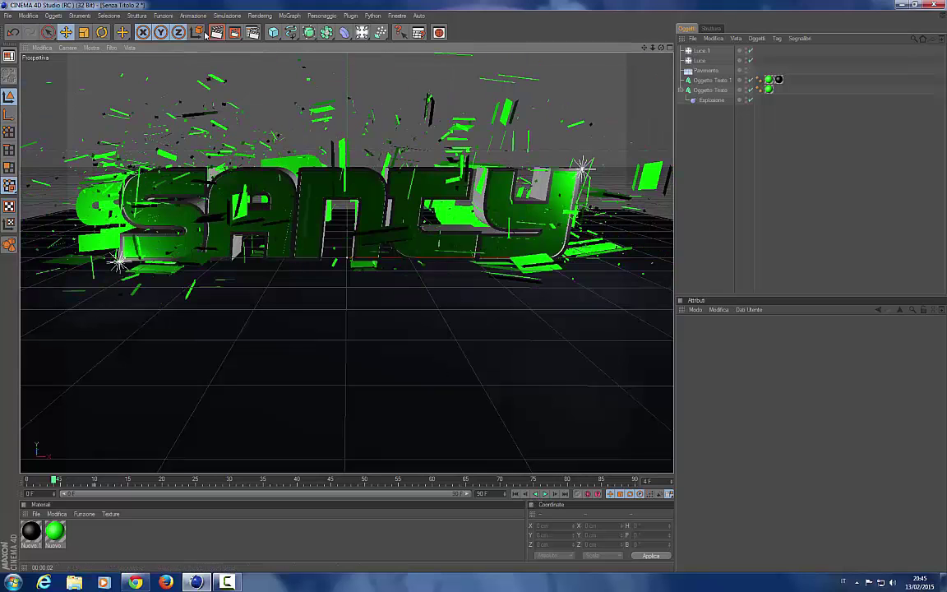
pyautogui.click(216, 32)
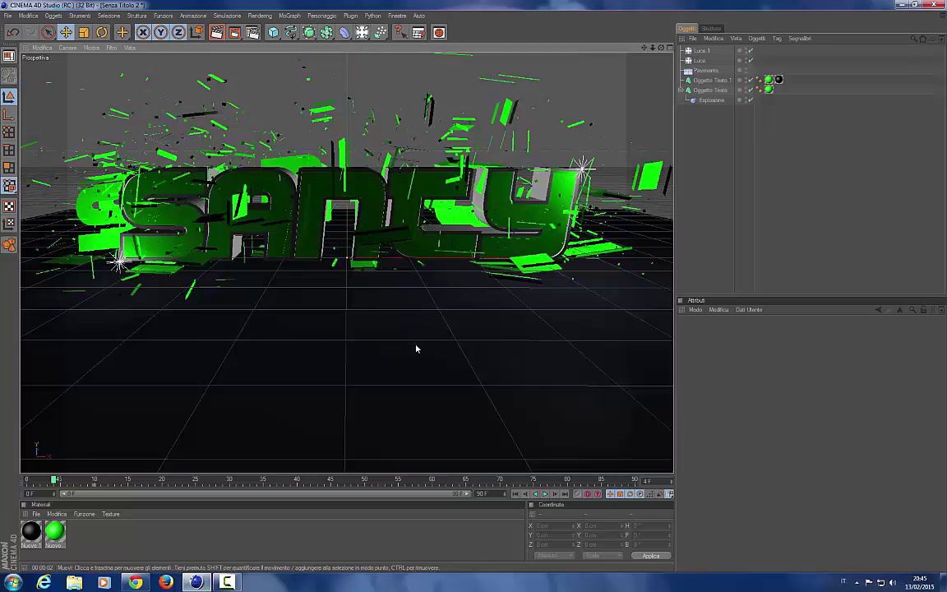
# Step through frames and re-render to preview the green fragments at frame 5.
pyautogui.click(534, 494)
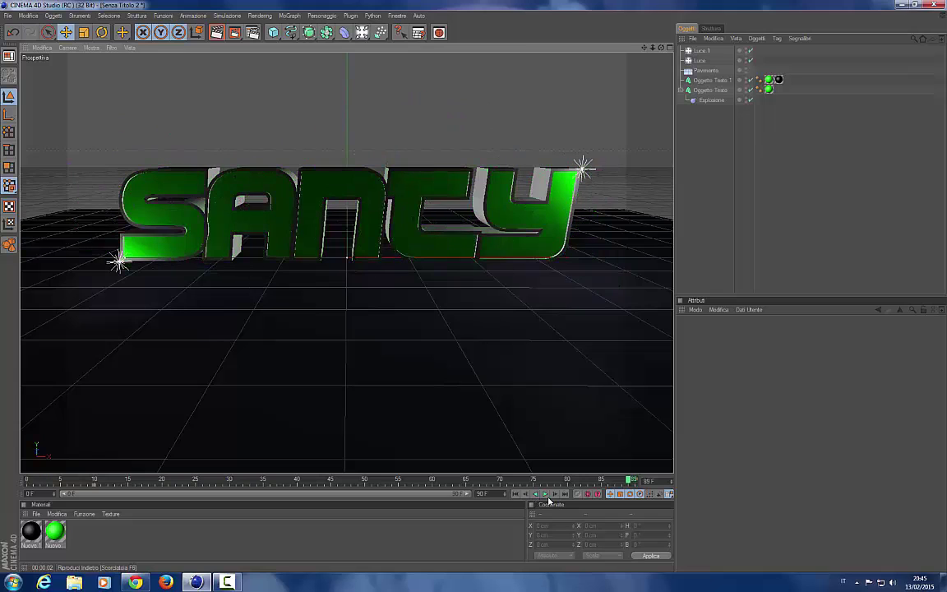
pyautogui.click(544, 494)
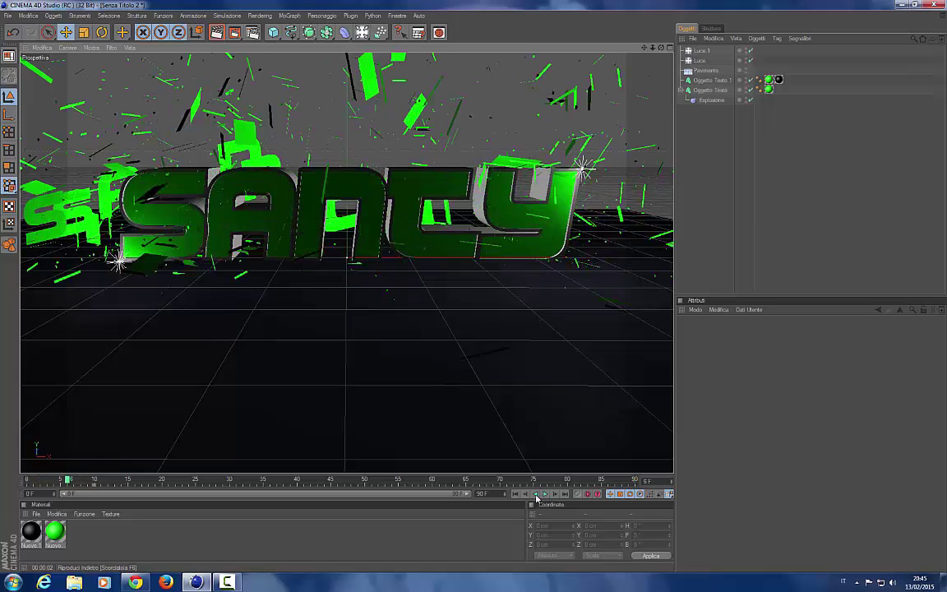
pyautogui.click(535, 494)
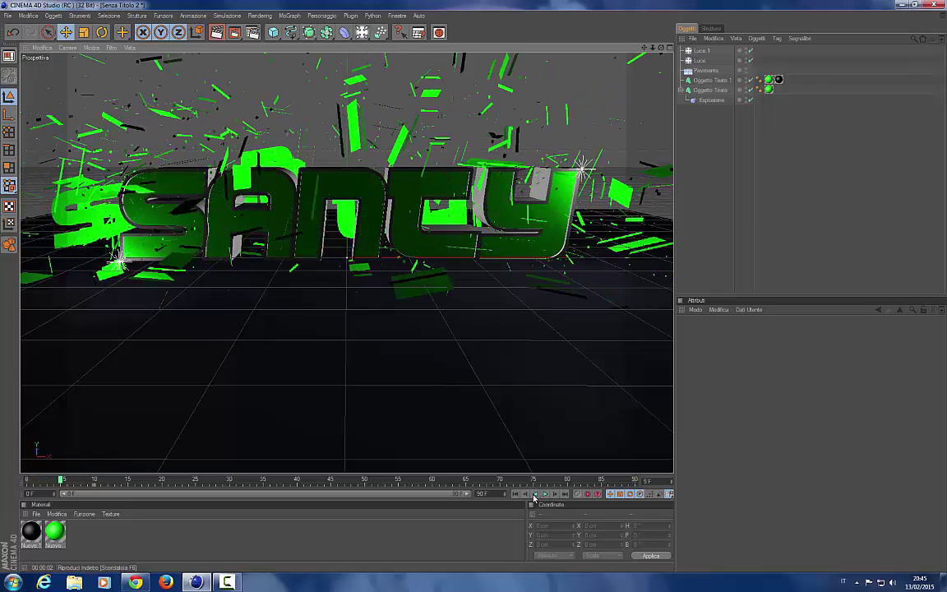
pyautogui.click(215, 33)
pyautogui.click(545, 494)
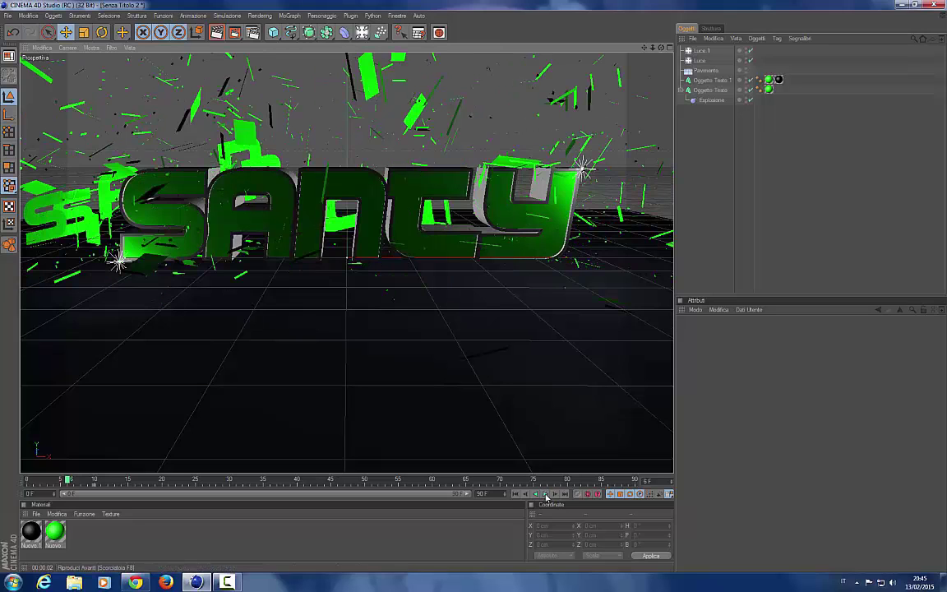
pyautogui.click(215, 33)
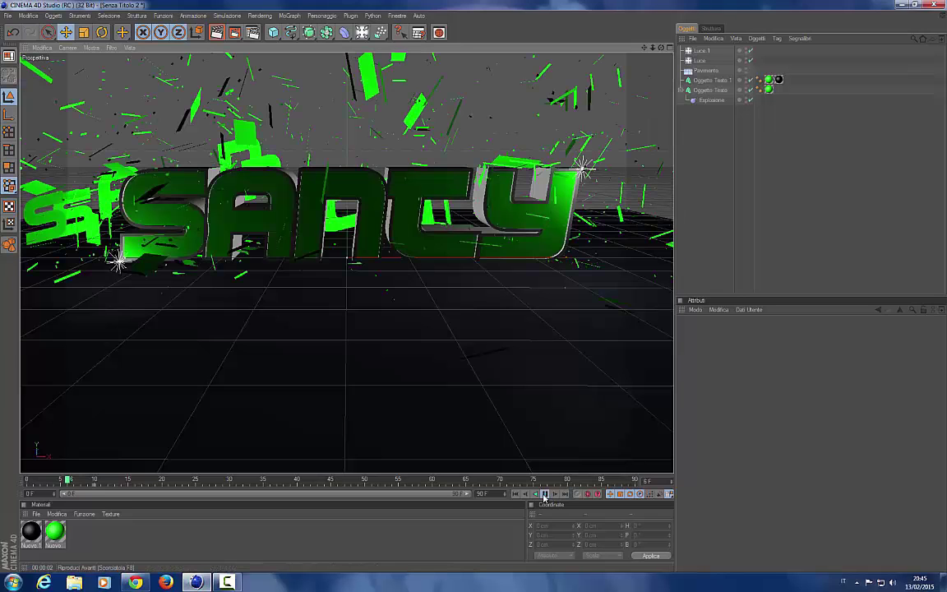
pyautogui.click(540, 495)
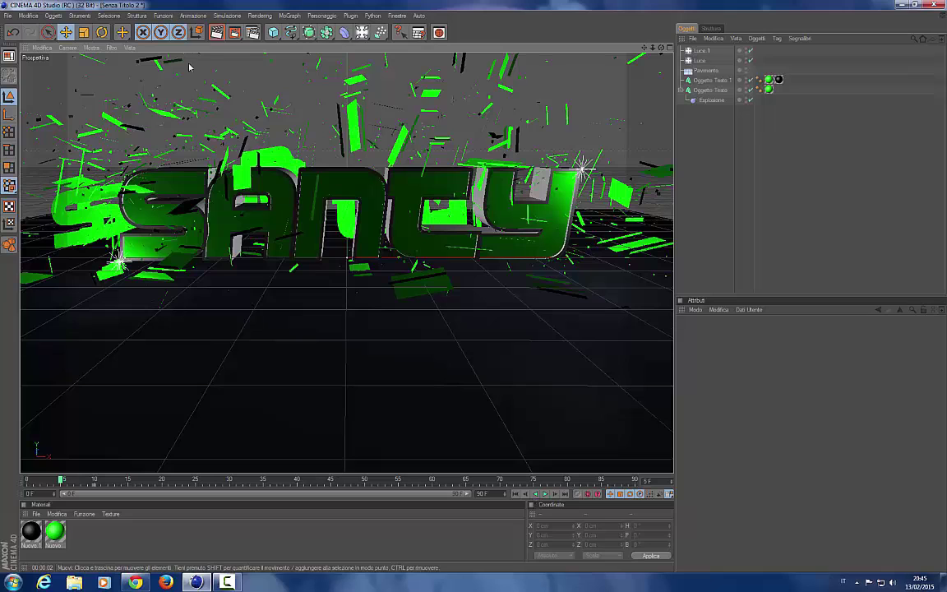
pyautogui.hotkey('ctrl', 'r')
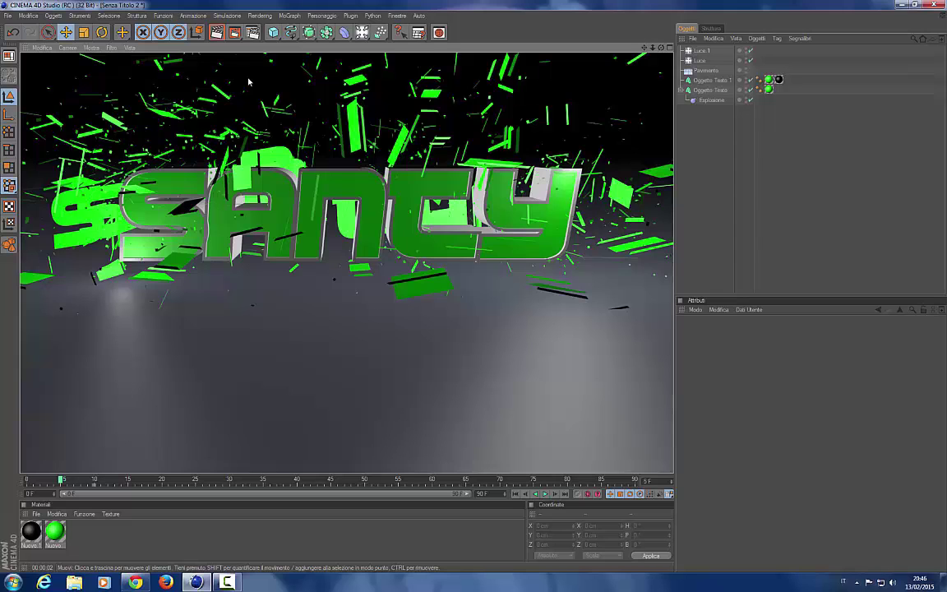
# Select the original light and give its lens effects the Blu 1 glow preset.
pyautogui.click(263, 89)
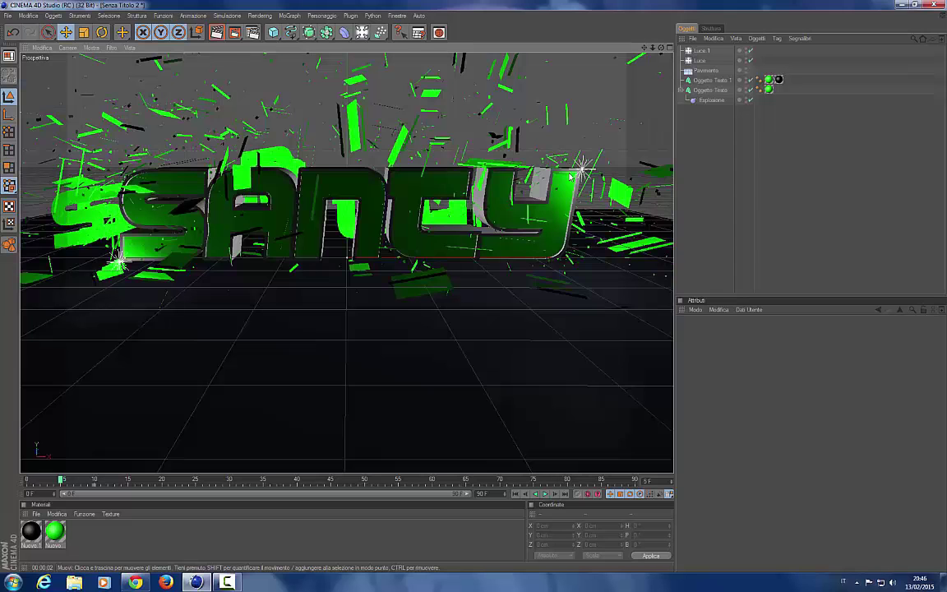
pyautogui.click(701, 60)
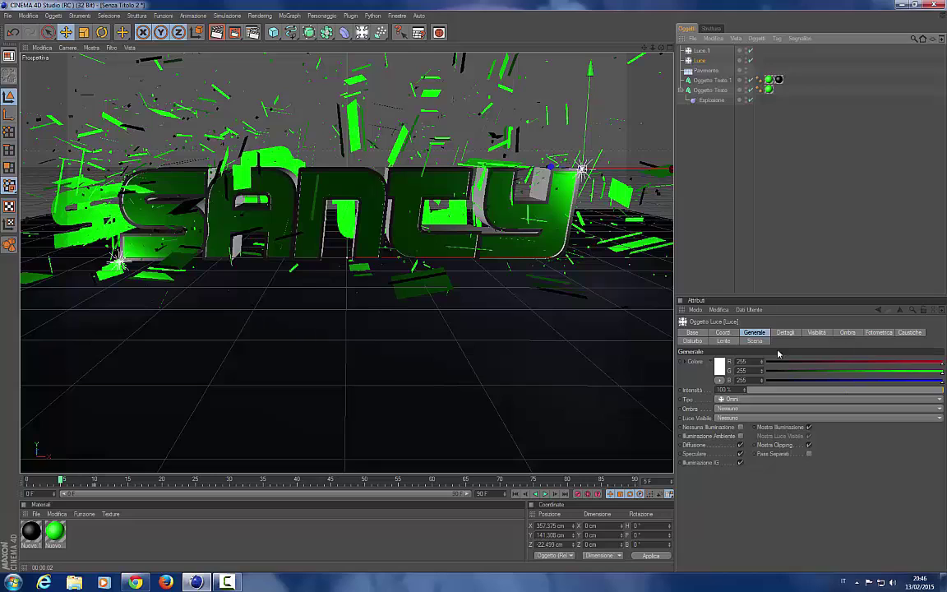
pyautogui.click(720, 340)
pyautogui.click(756, 411)
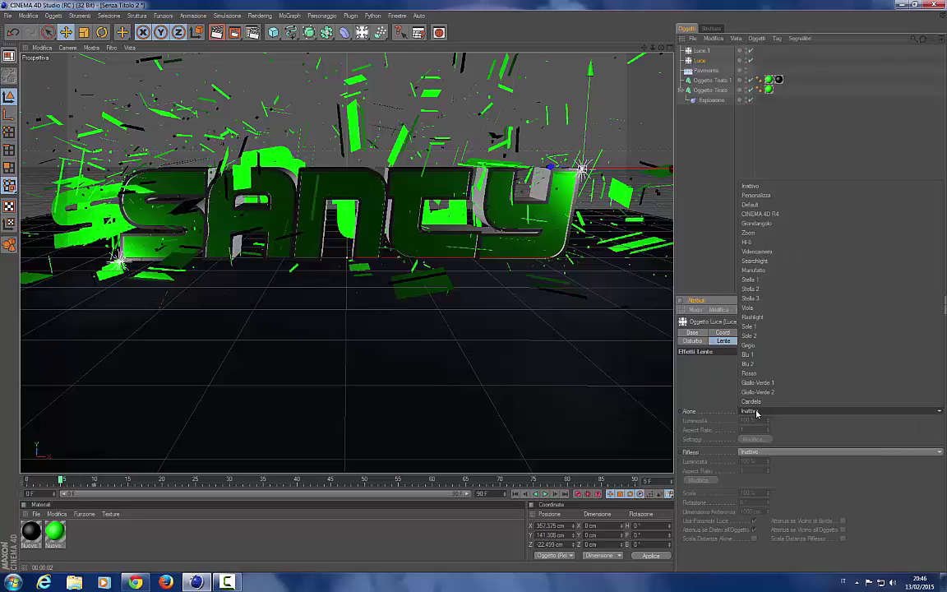
pyautogui.click(764, 417)
pyautogui.click(765, 413)
pyautogui.click(754, 357)
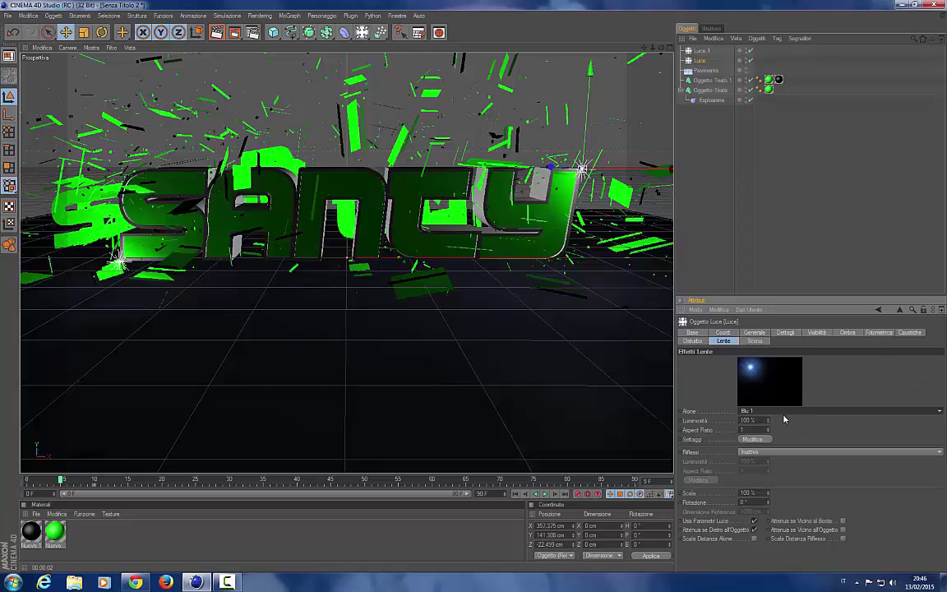
pyautogui.click(765, 411)
pyautogui.click(783, 436)
# Set the glow brightness to 20% and reflections to Flashlight 1, then test-render the lens flare.
pyautogui.click(748, 420)
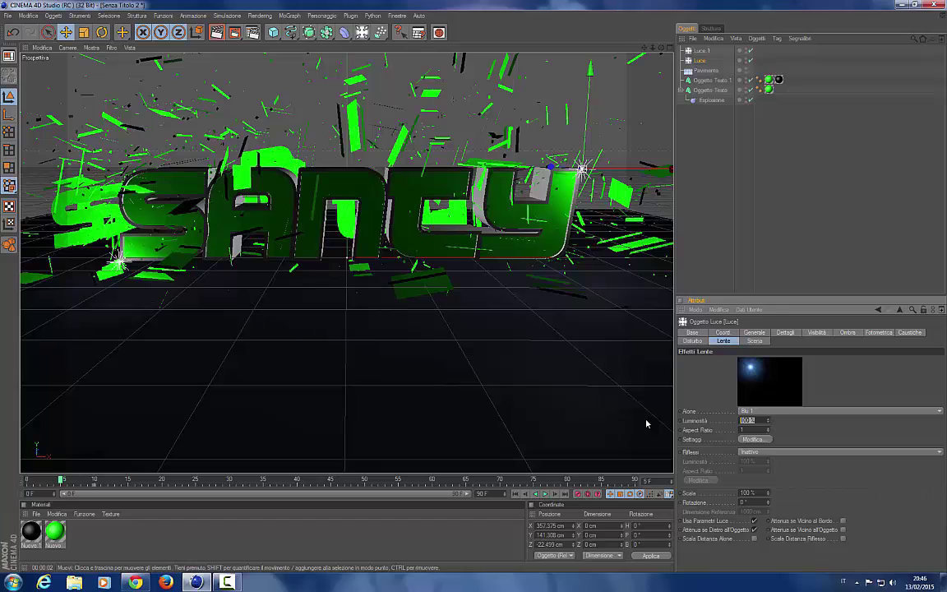
pyautogui.write('20')
pyautogui.press('Return')
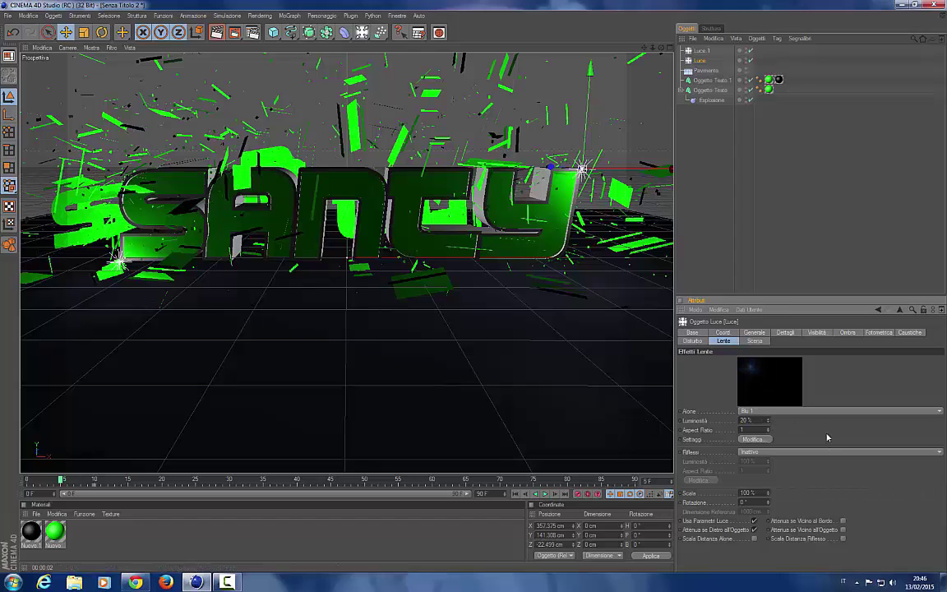
pyautogui.click(774, 452)
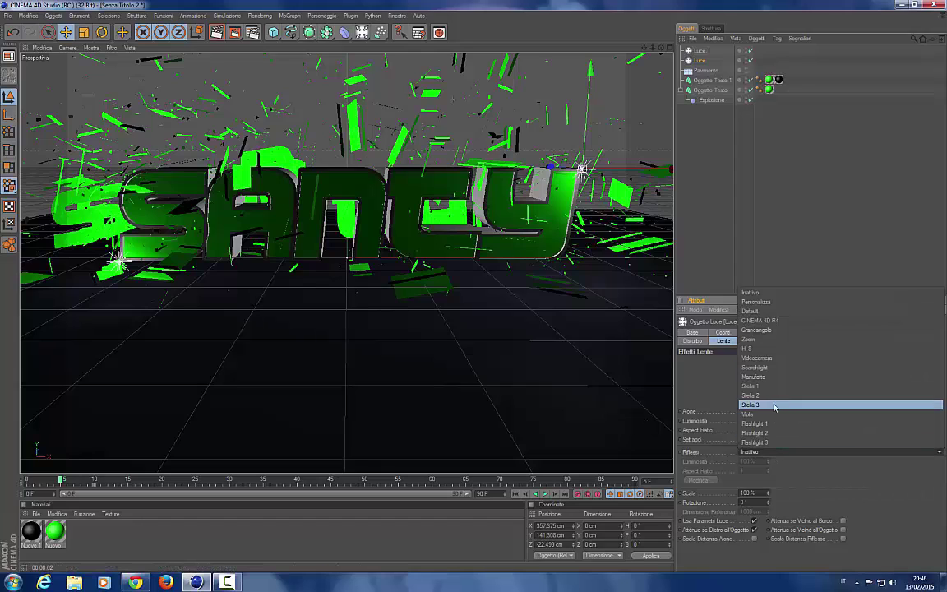
pyautogui.click(772, 424)
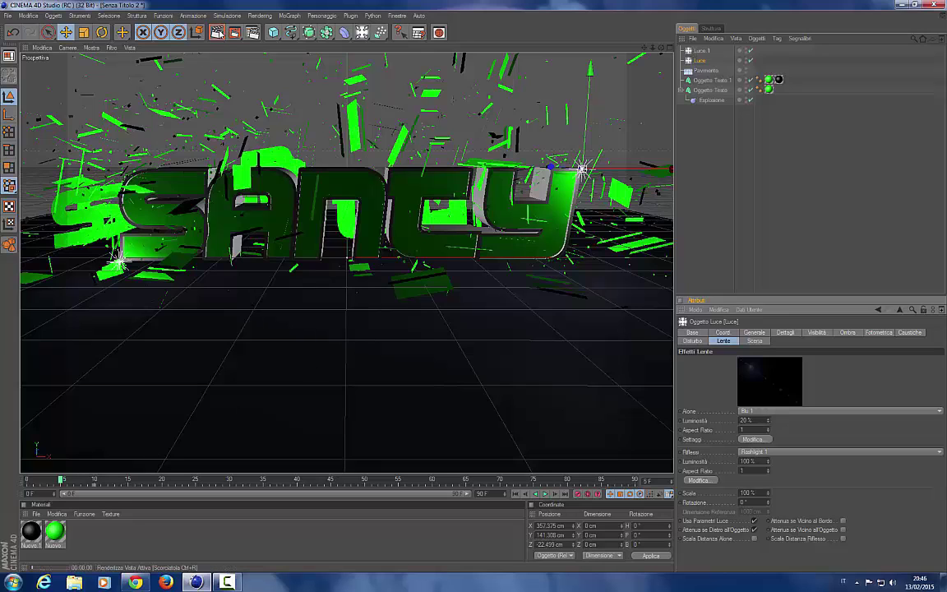
pyautogui.click(216, 33)
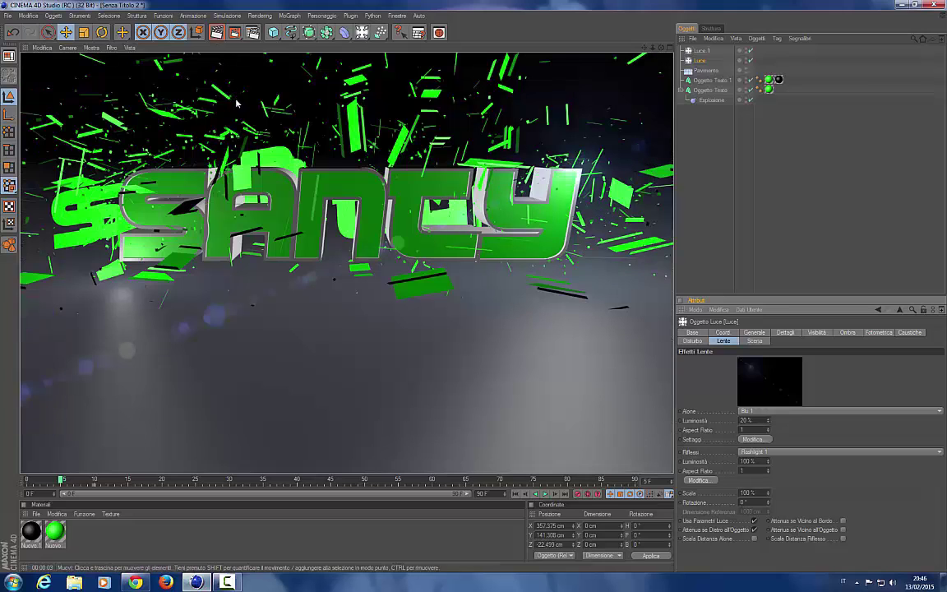
pyautogui.click(699, 238)
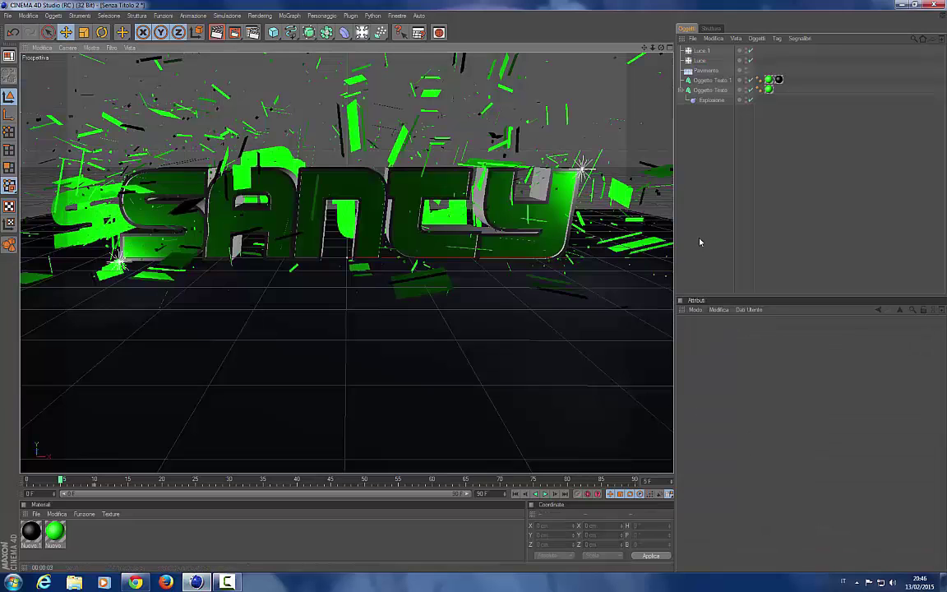
# On the Luce light, set lens reflections to Inattivo and glow brightness to 10%.
pyautogui.click(701, 51)
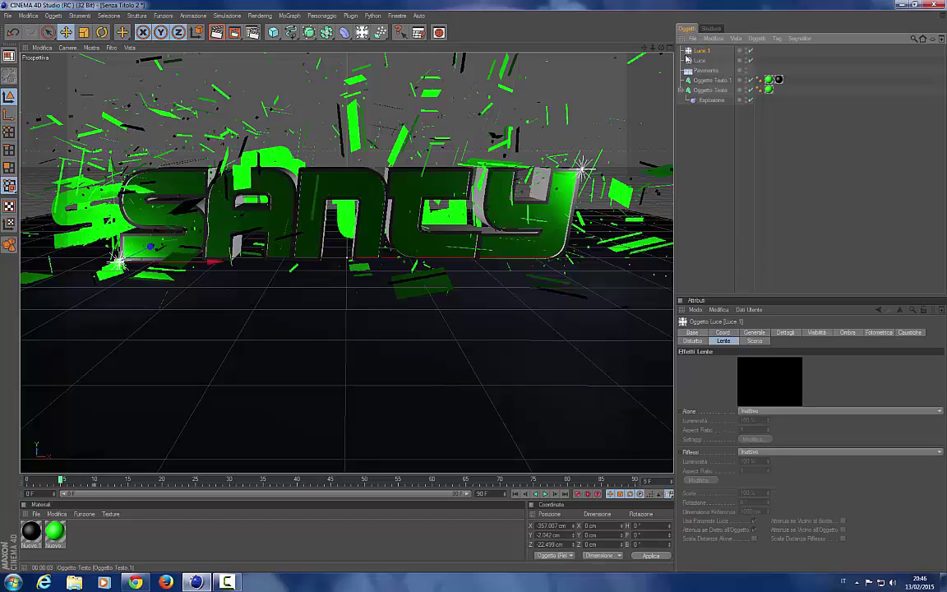
pyautogui.click(699, 61)
pyautogui.click(770, 452)
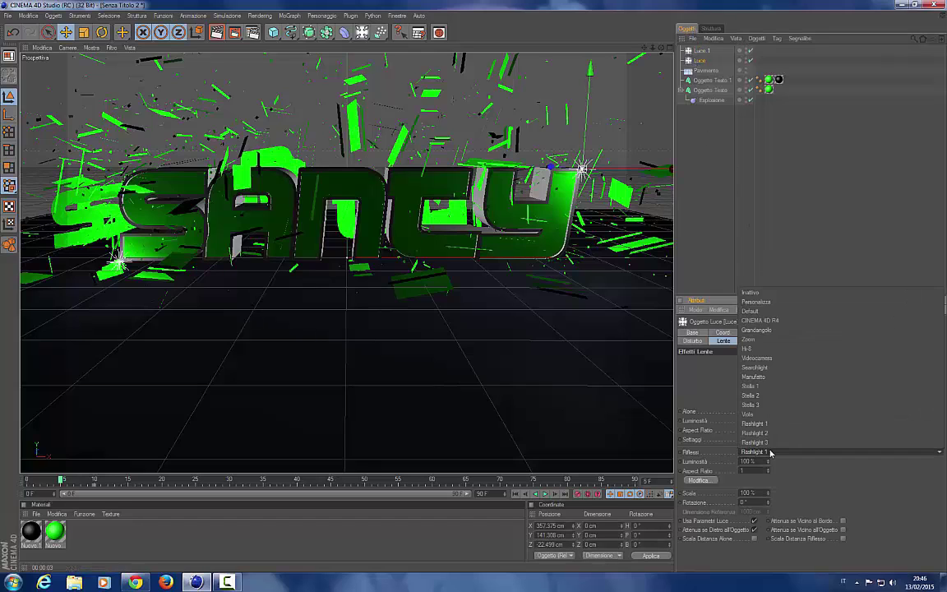
pyautogui.click(767, 294)
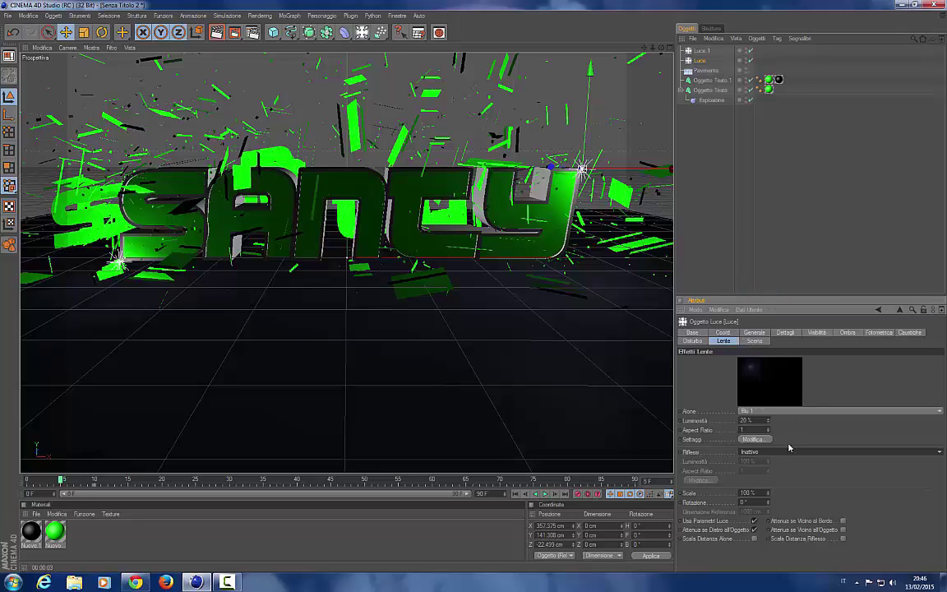
pyautogui.moveTo(760, 419); pyautogui.dragTo(737, 421)
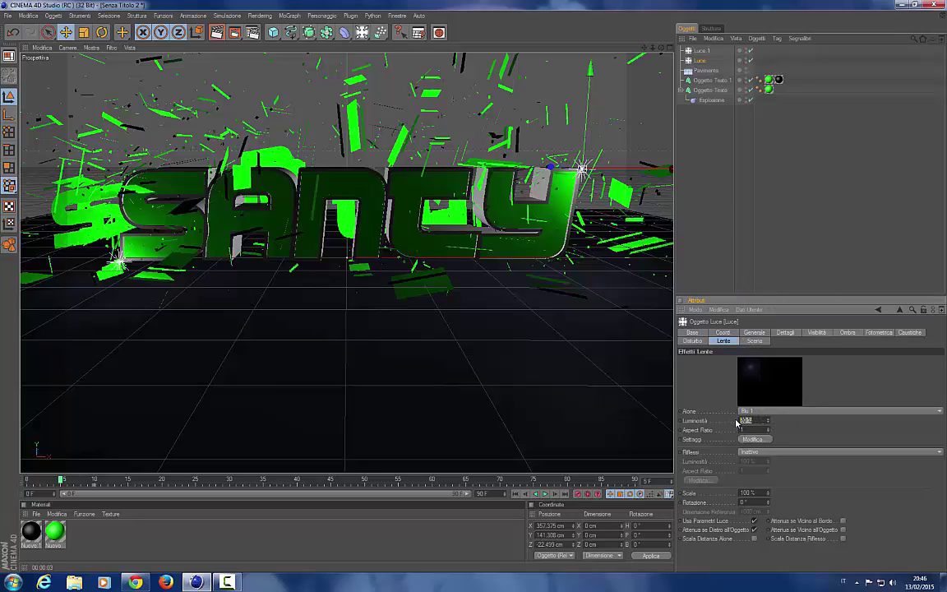
pyautogui.write('0')
pyautogui.press('Return')
# Test-render the scene with Alt+R, clear the preview, and open Render Settings.
pyautogui.hotkey('alt', 'r')
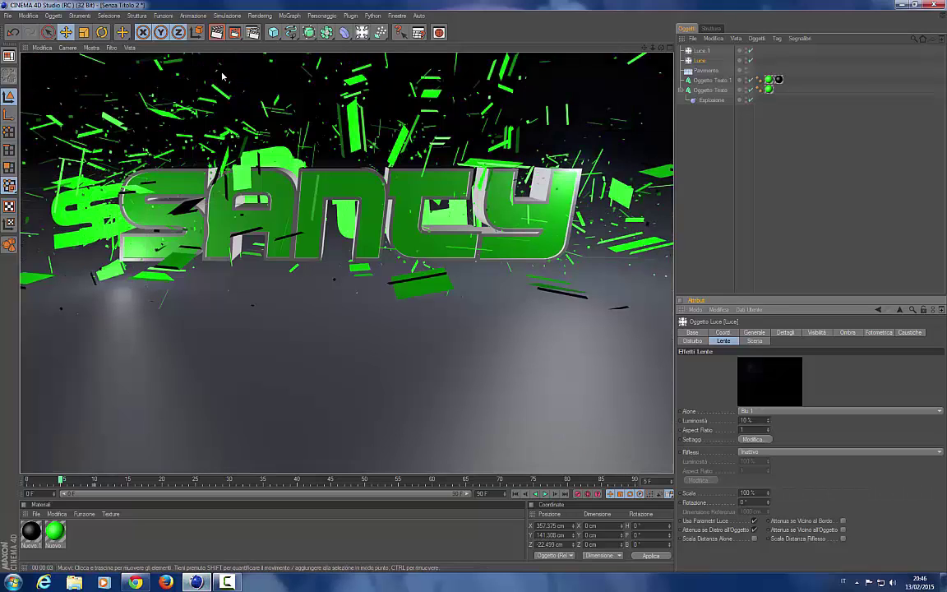
pyautogui.click(121, 121)
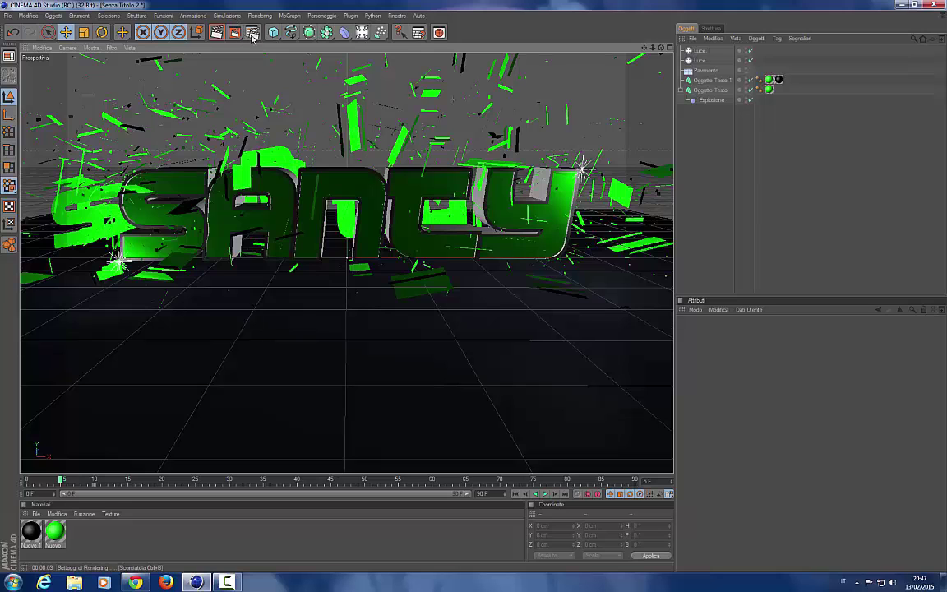
pyautogui.click(250, 33)
# On the Output page, change the width from 320 to 2556 and the height to 1440 pixels.
pyautogui.click(100, 29)
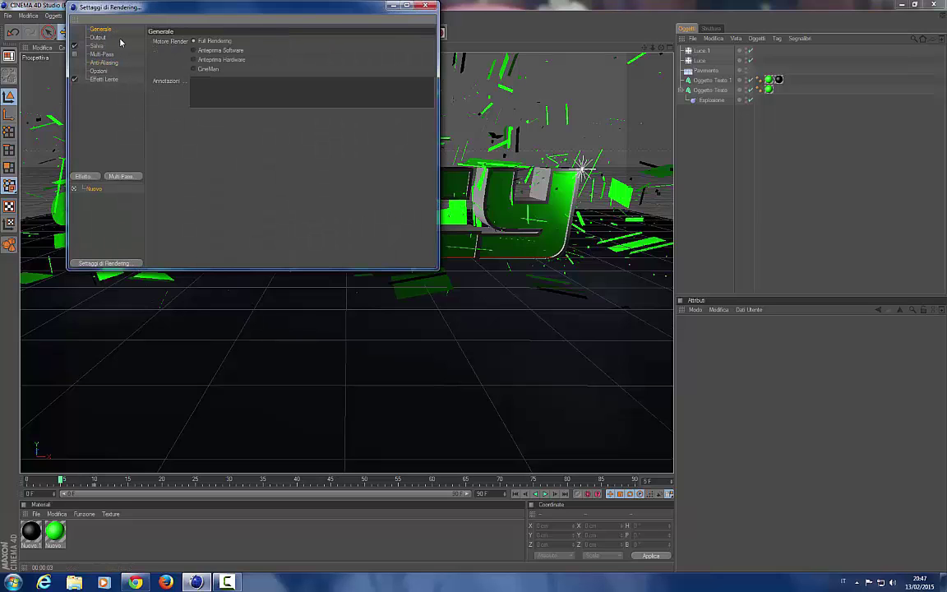
pyautogui.click(102, 37)
pyautogui.click(103, 45)
pyautogui.click(99, 37)
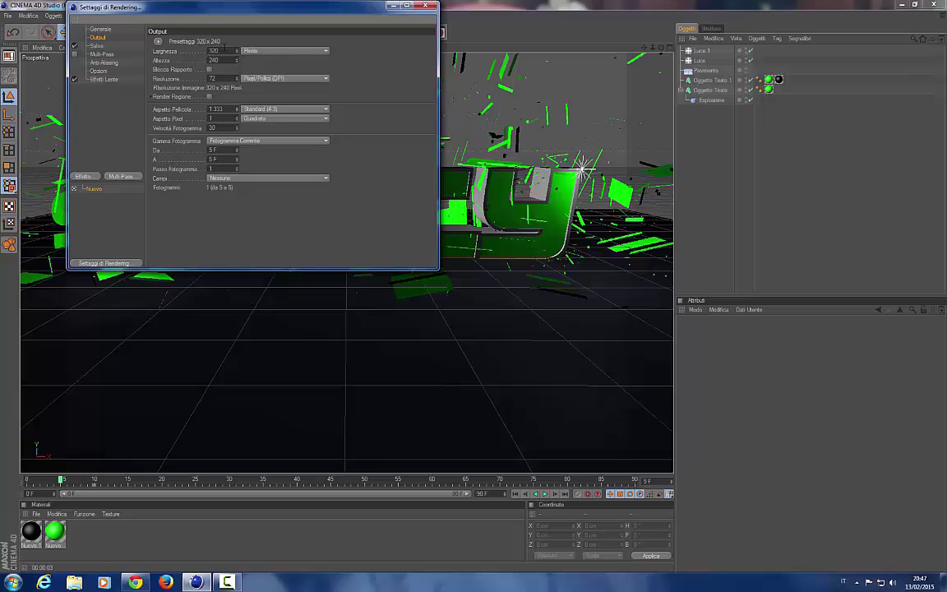
pyautogui.click(215, 50)
pyautogui.press('Tab')
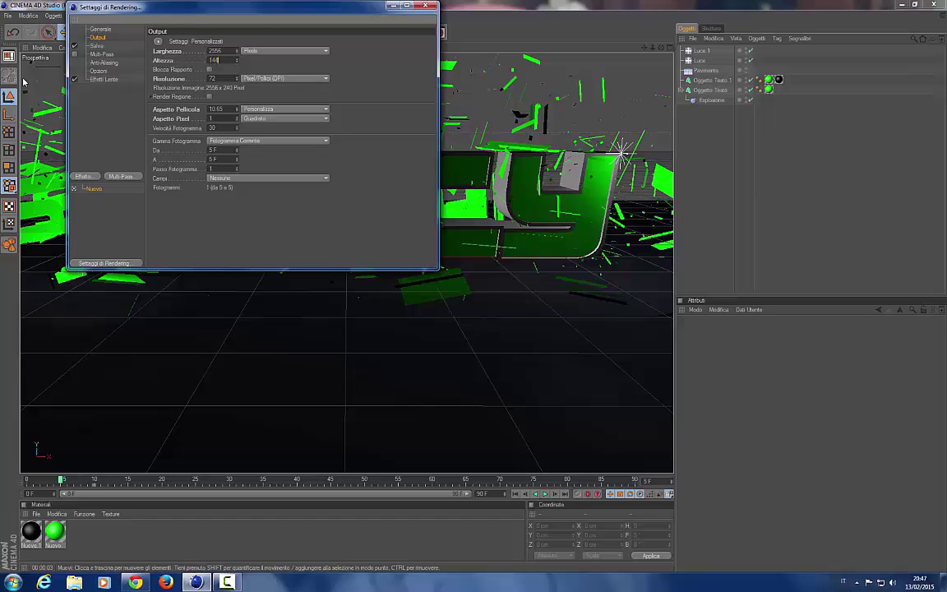
pyautogui.press('Tab')
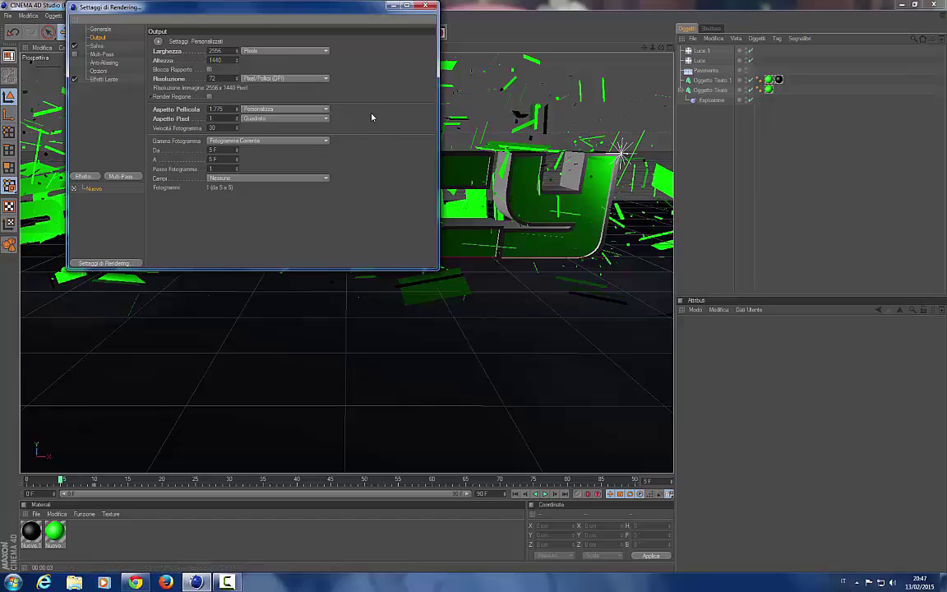
# Close Render Settings, orbit and zoom closer on the SANTY text, and test-render the new framing.
pyautogui.click(425, 6)
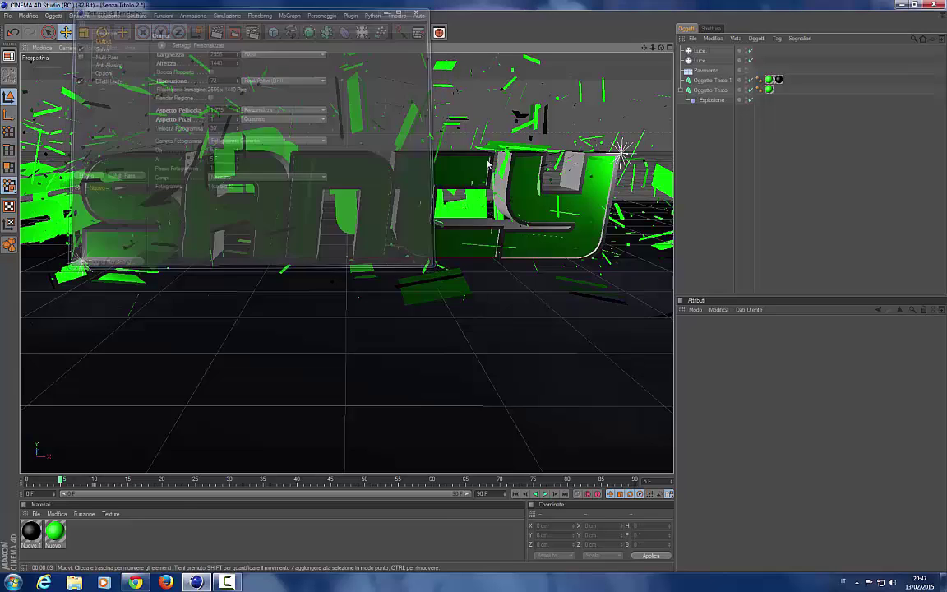
pyautogui.keyDown('alt'); pyautogui.moveTo(475, 179); pyautogui.dragTo(576, 123); pyautogui.keyUp('alt')
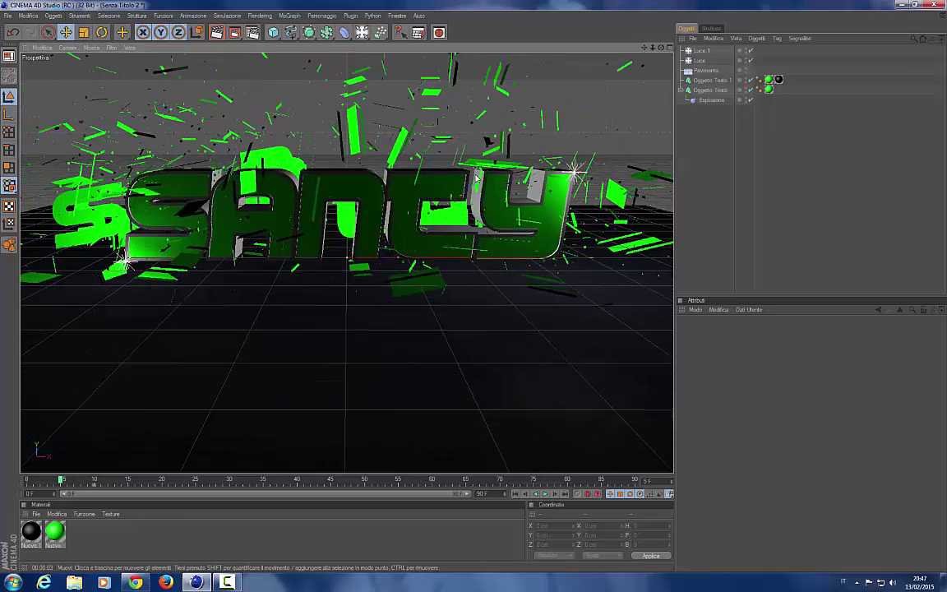
pyautogui.moveTo(644, 47)
pyautogui.mouseDown()
pyautogui.moveTo(643, 66)
pyautogui.moveTo(662, 47)
pyautogui.mouseUp()
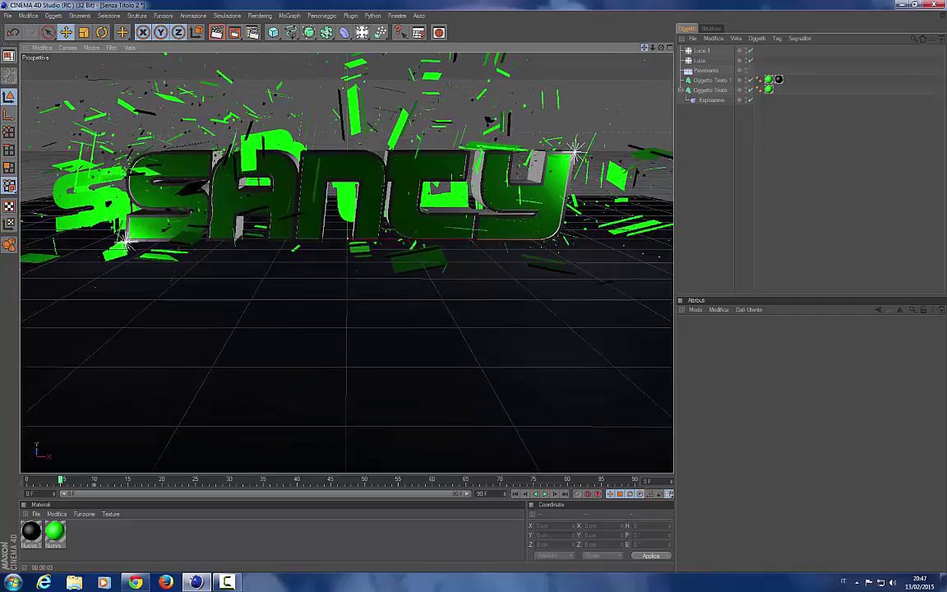
pyautogui.scroll(2, 436, 137)
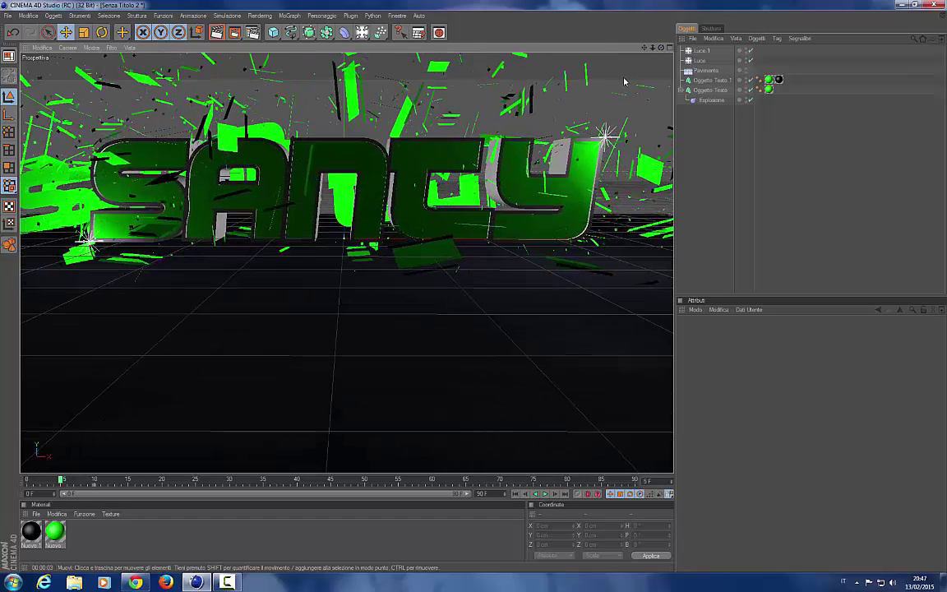
pyautogui.scroll(1, 436, 138)
pyautogui.moveTo(662, 48); pyautogui.dragTo(662, 48)
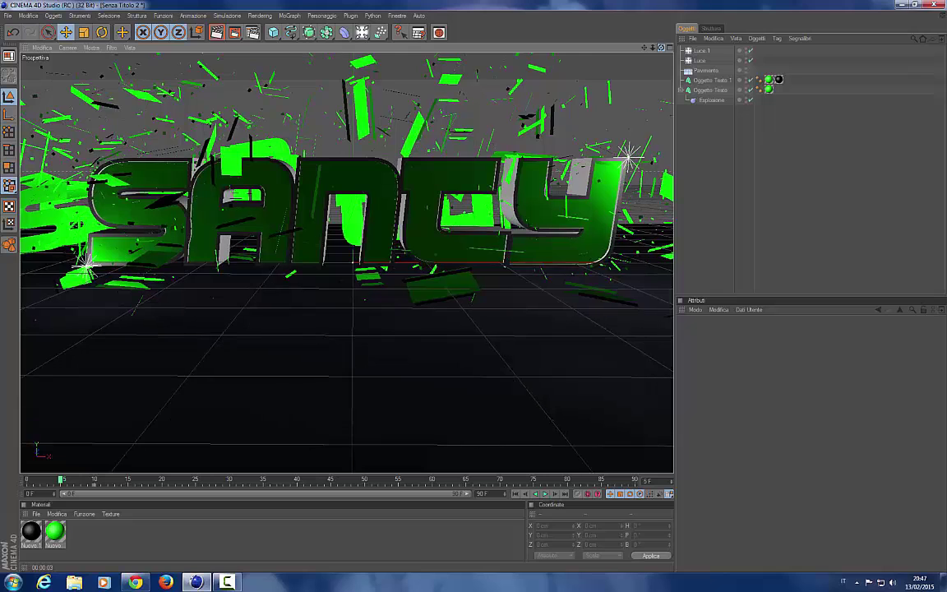
pyautogui.moveTo(662, 48); pyautogui.dragTo(661, 48)
pyautogui.scroll(1, 417, 194)
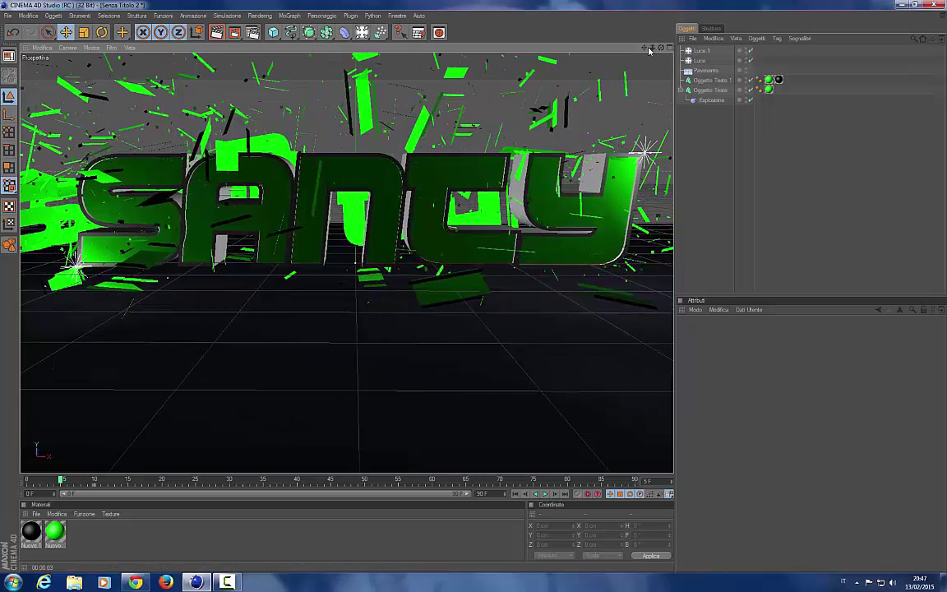
pyautogui.moveTo(649, 51); pyautogui.dragTo(649, 51)
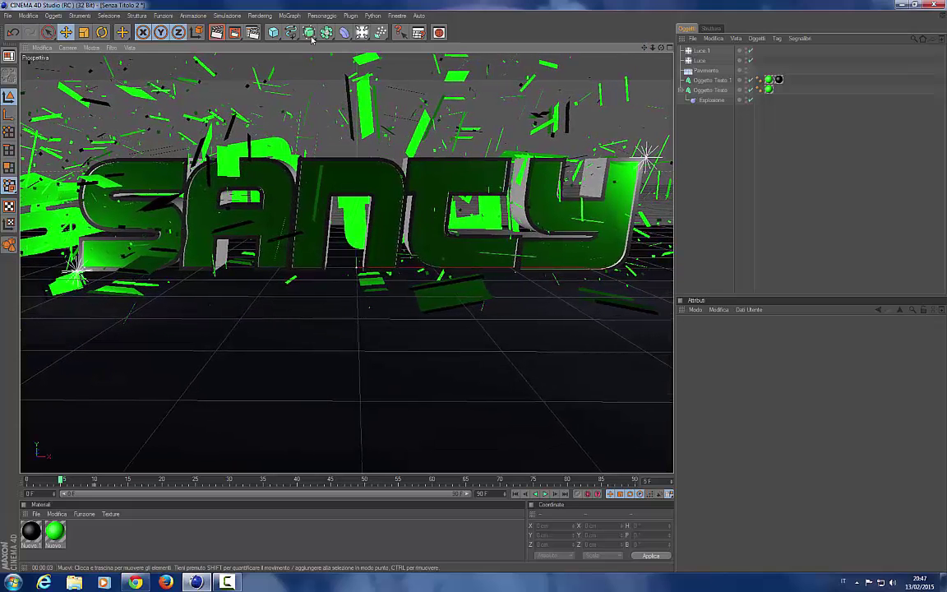
pyautogui.hotkey('ctrl', 'r')
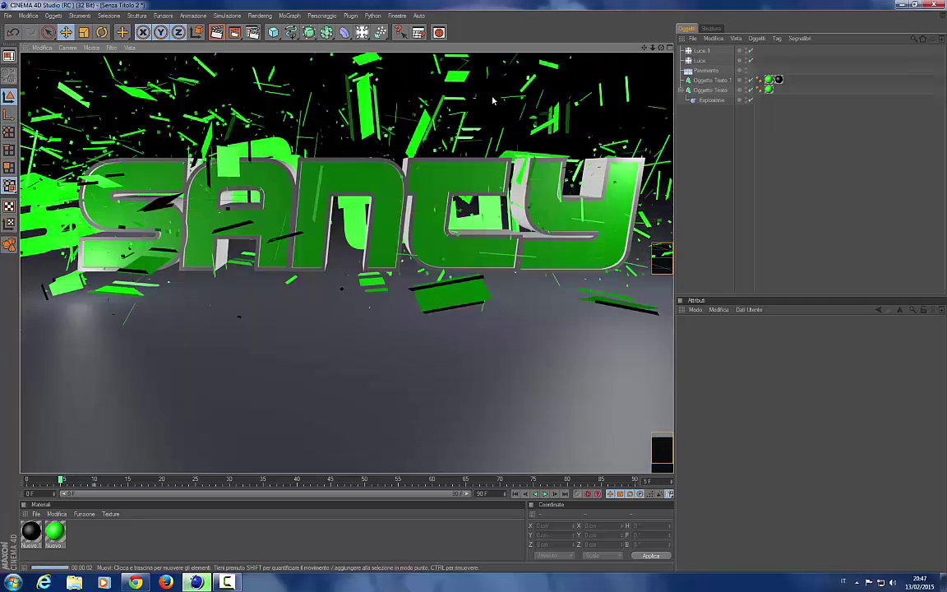
pyautogui.click(494, 100)
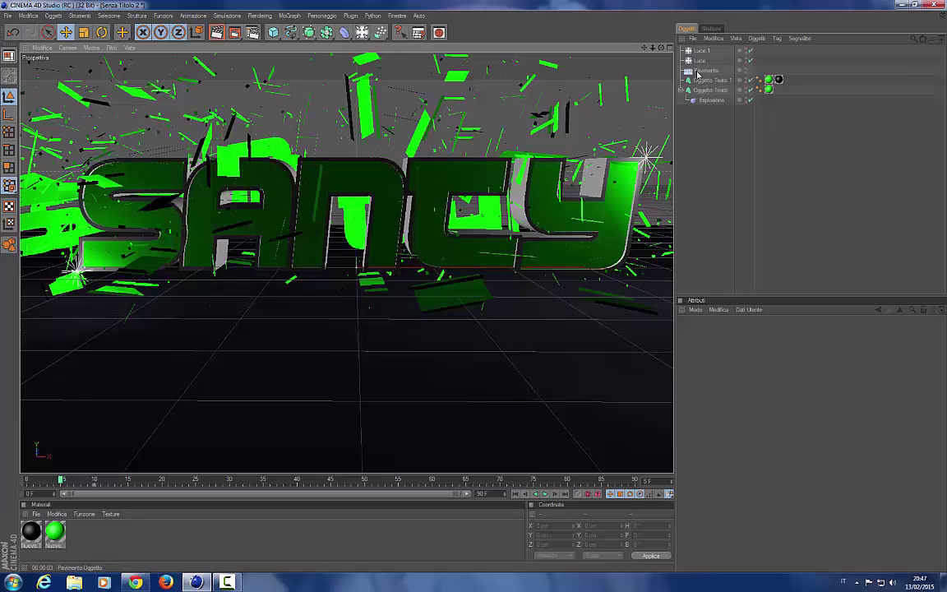
# In Render Settings > Salva, set the format to JPEG and the path to 'bg youtube' on the Desktop.
pyautogui.click(252, 34)
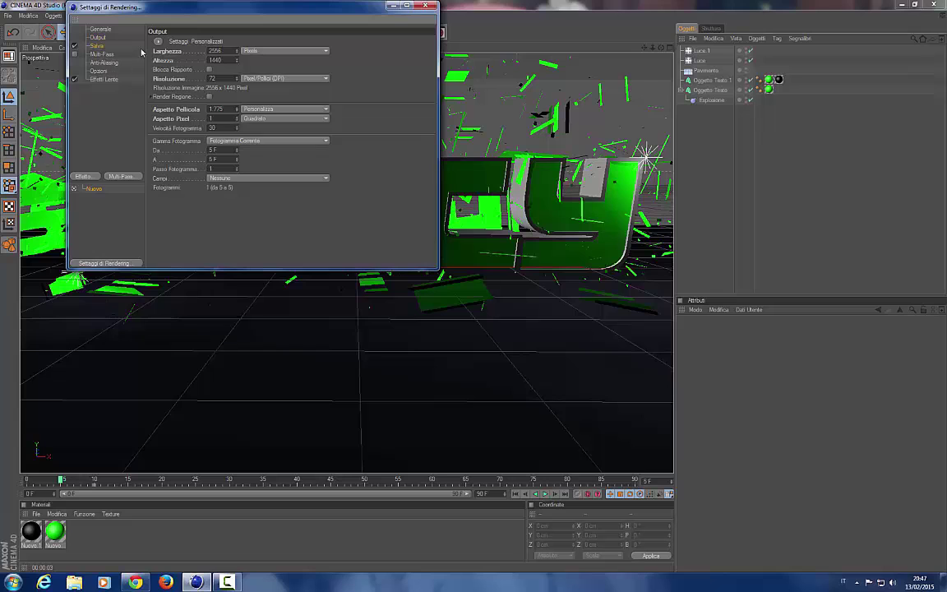
pyautogui.click(97, 46)
pyautogui.click(282, 72)
pyautogui.click(238, 113)
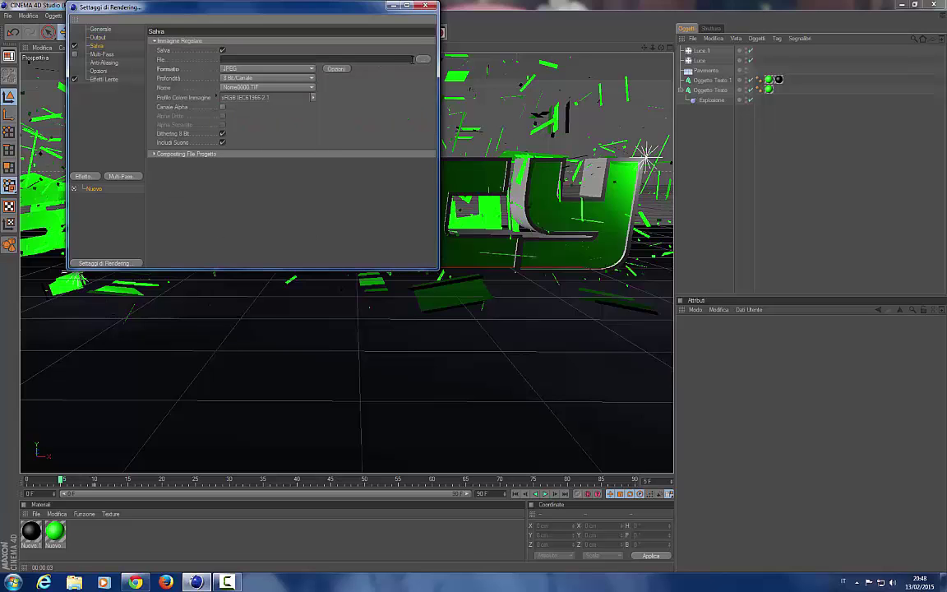
pyautogui.click(420, 61)
pyautogui.write('bg youtube')
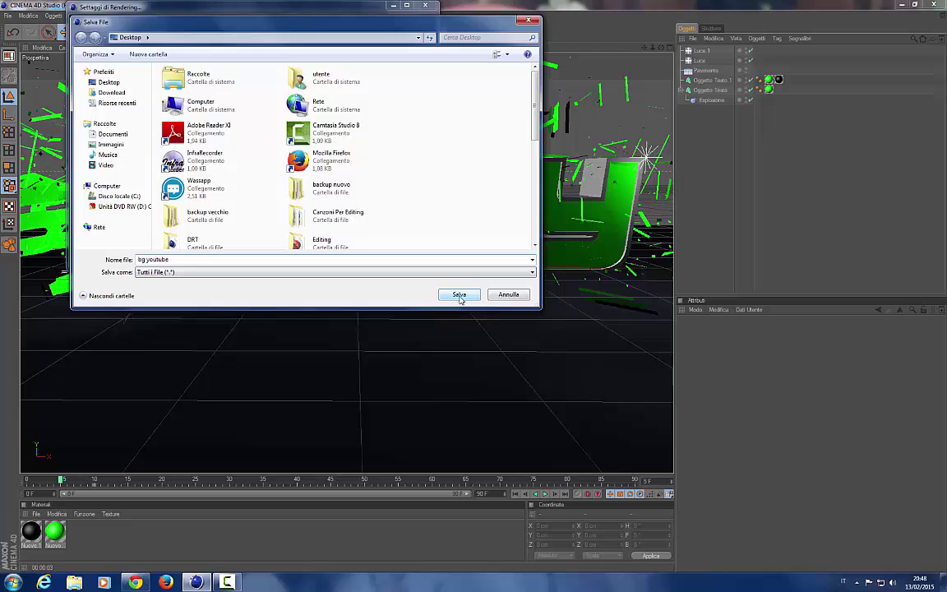
pyautogui.click(458, 295)
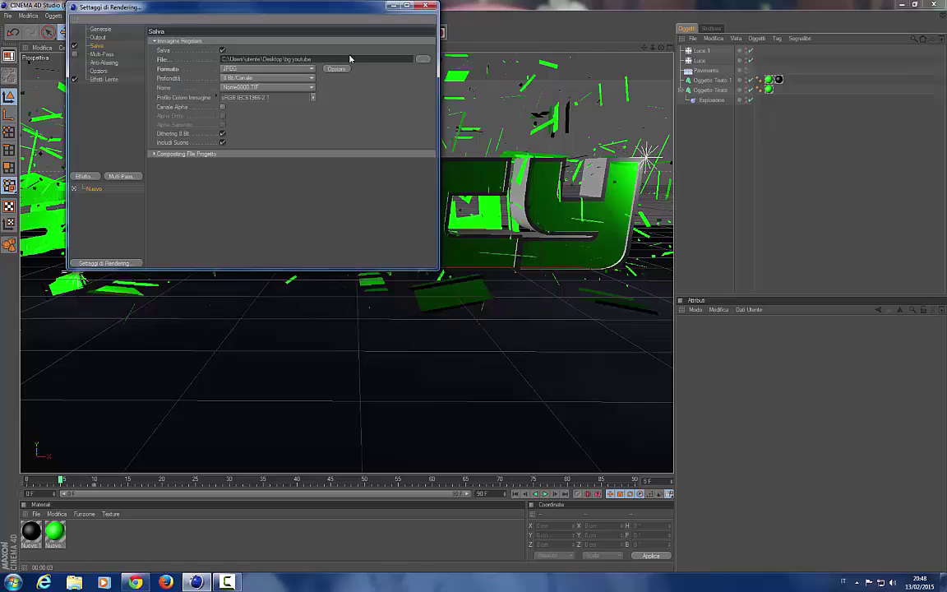
pyautogui.click(91, 38)
pyautogui.click(97, 54)
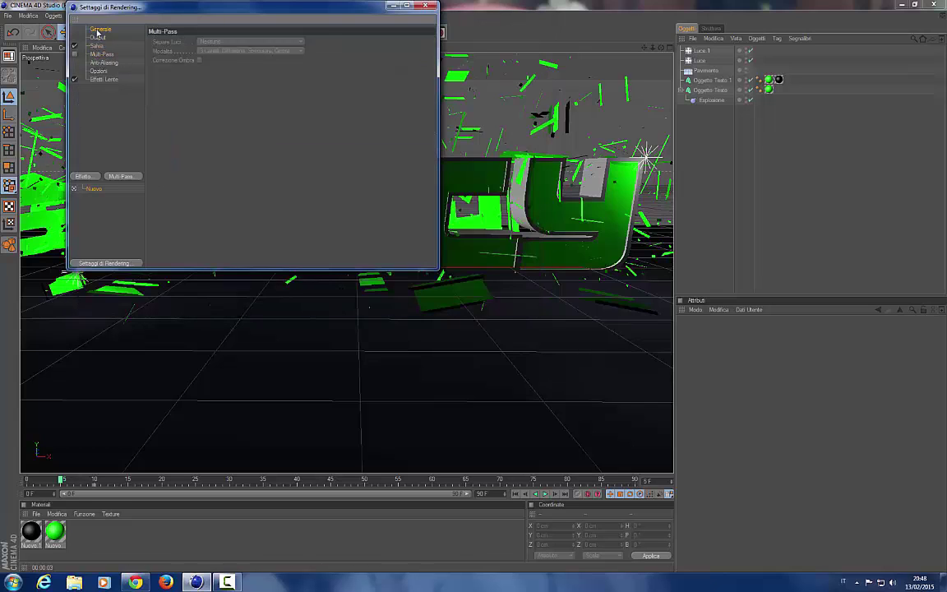
pyautogui.click(96, 45)
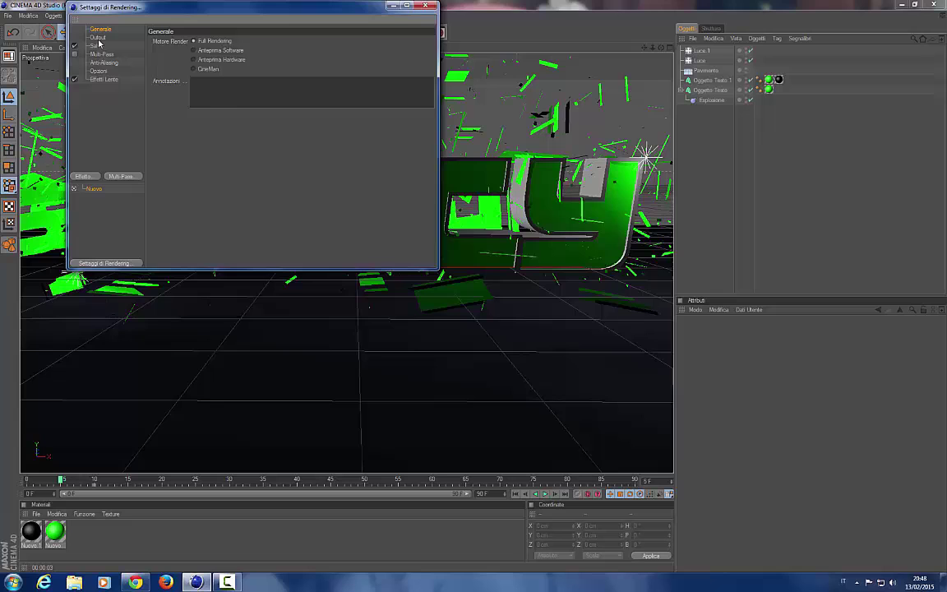
pyautogui.click(429, 6)
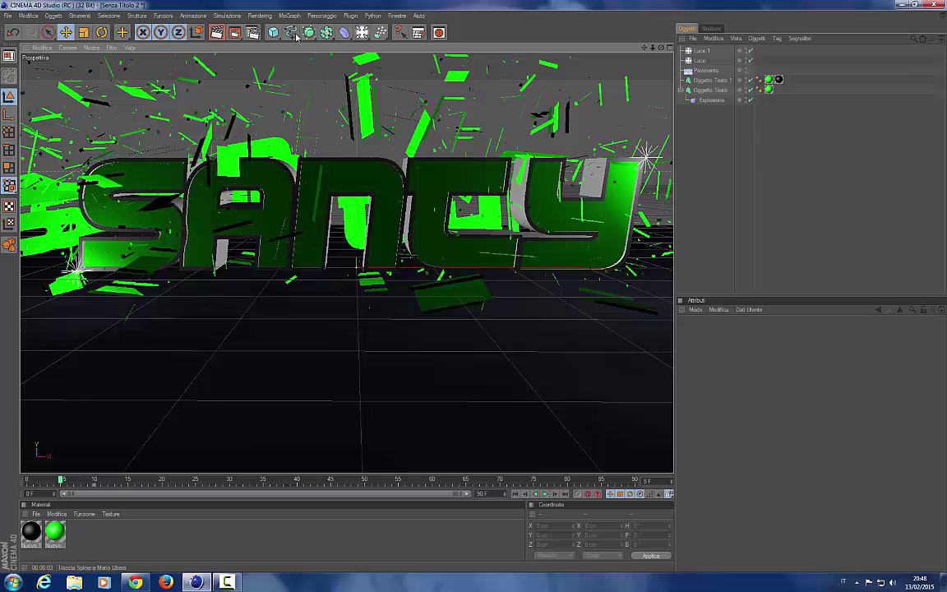
# Render the final image in the viewport, then clear it back to the editor view.
pyautogui.click(362, 34)
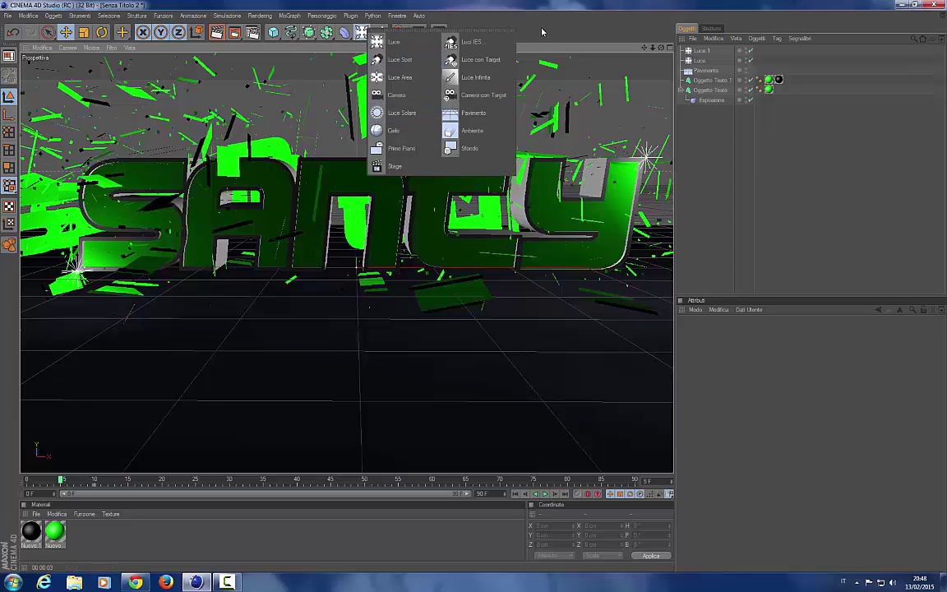
pyautogui.click(217, 32)
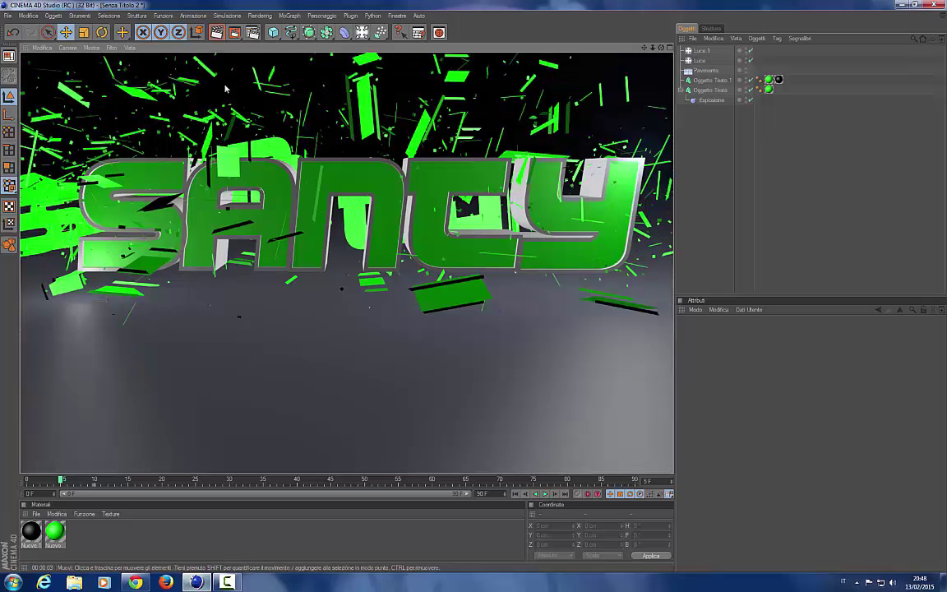
pyautogui.click(202, 78)
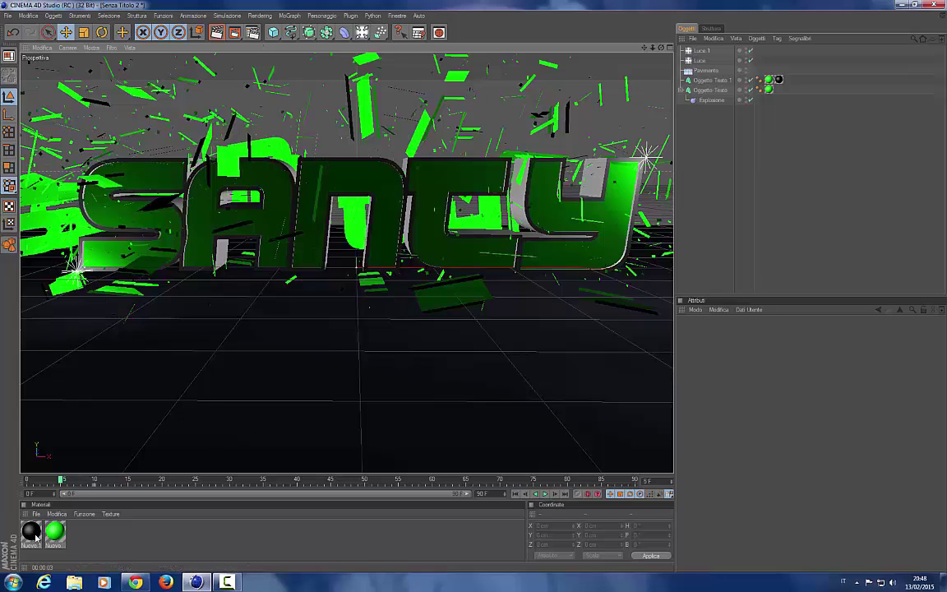
# Load Metal 006 and Metal 009 from the Content Browser and drag Metal 006 onto the floor.
pyautogui.doubleClick(90, 539)
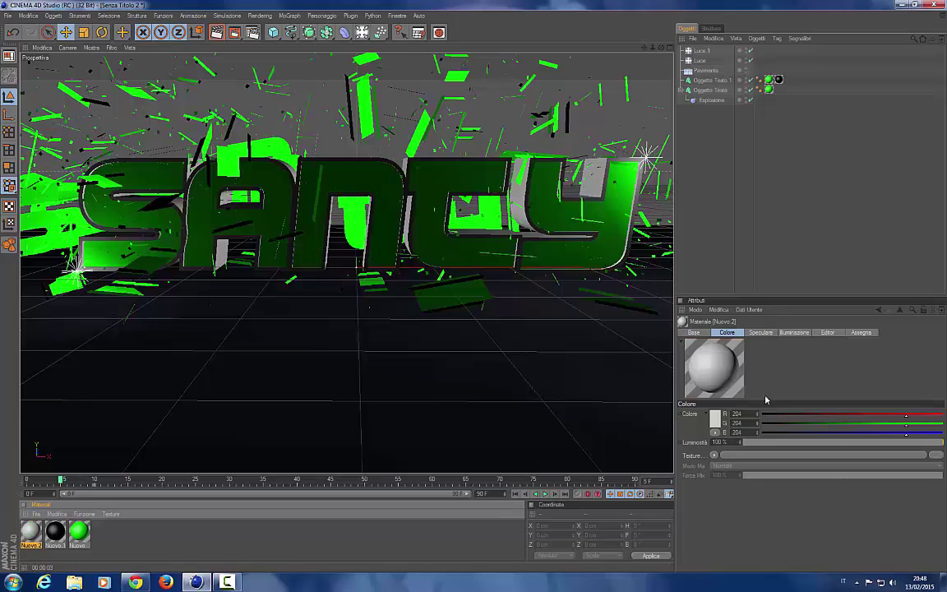
pyautogui.click(396, 16)
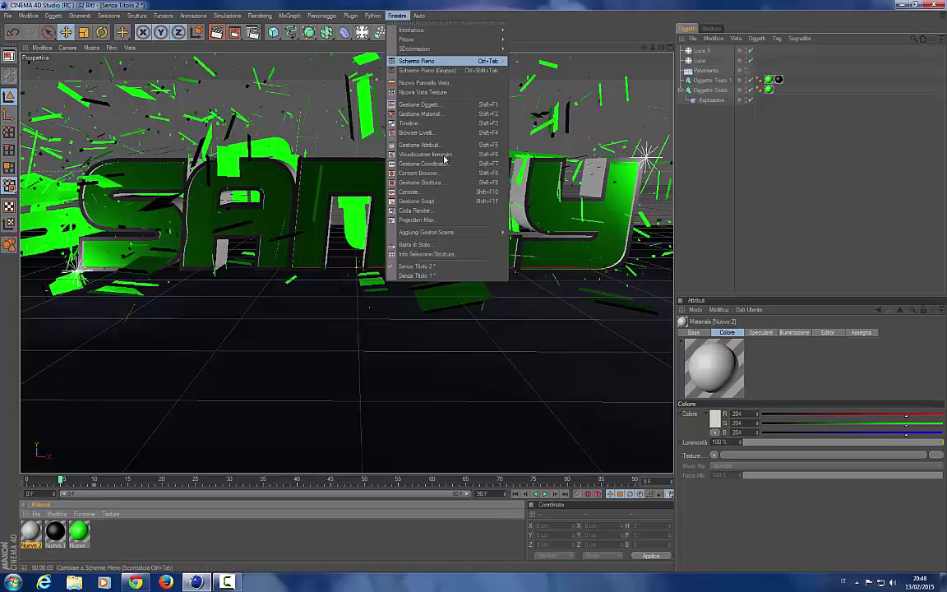
pyautogui.click(438, 174)
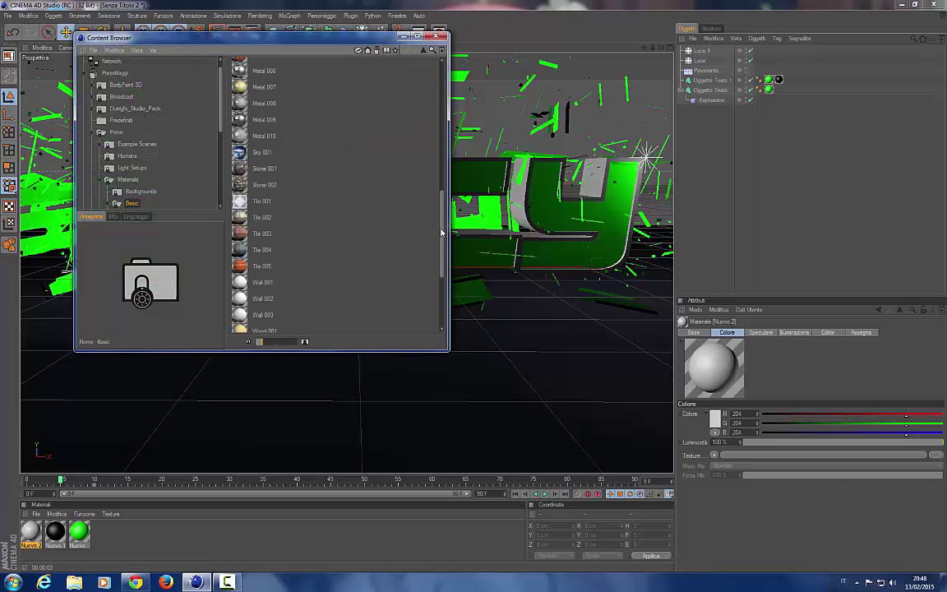
pyautogui.click(253, 73)
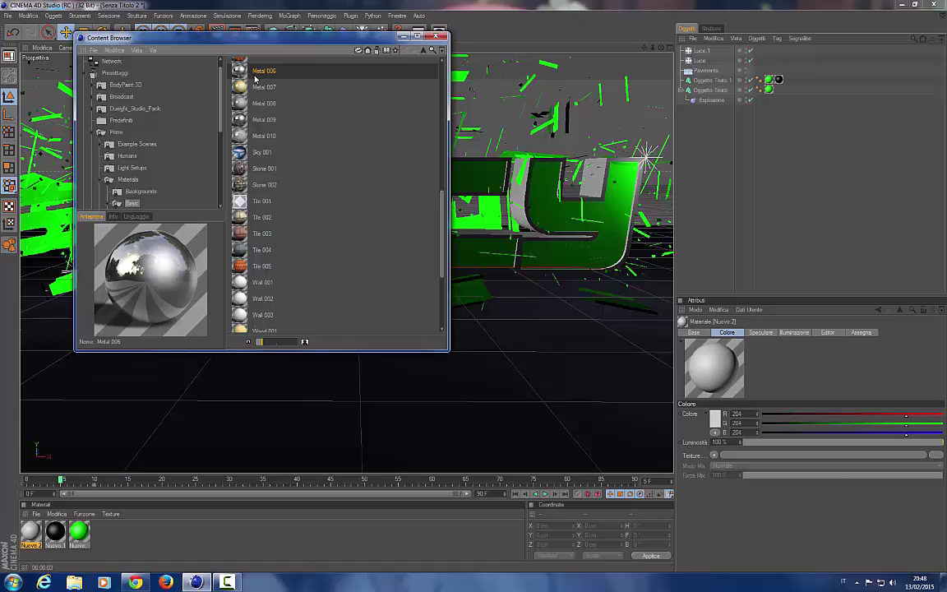
pyautogui.doubleClick(255, 76)
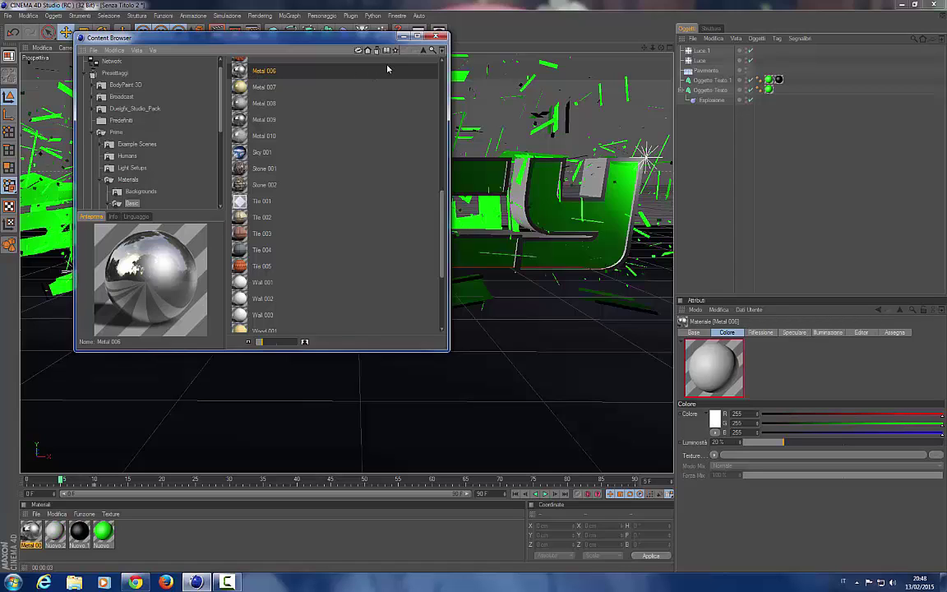
pyautogui.doubleClick(262, 120)
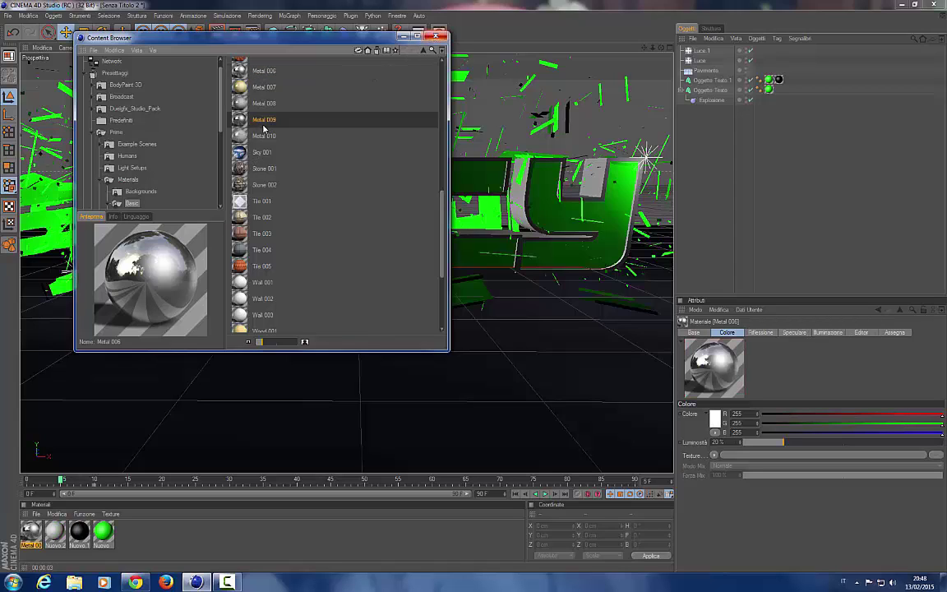
pyautogui.click(437, 37)
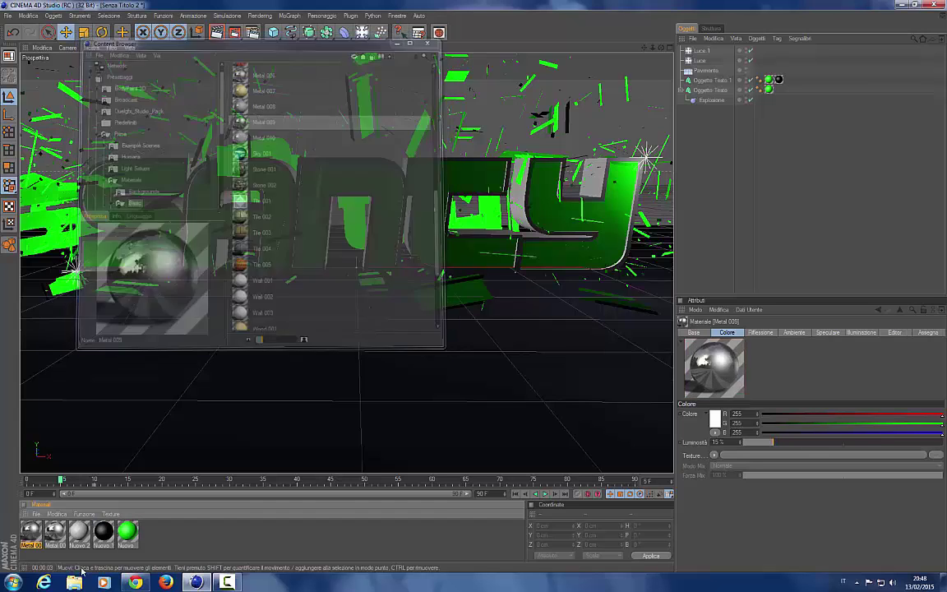
pyautogui.moveTo(199, 403); pyautogui.dragTo(206, 412)
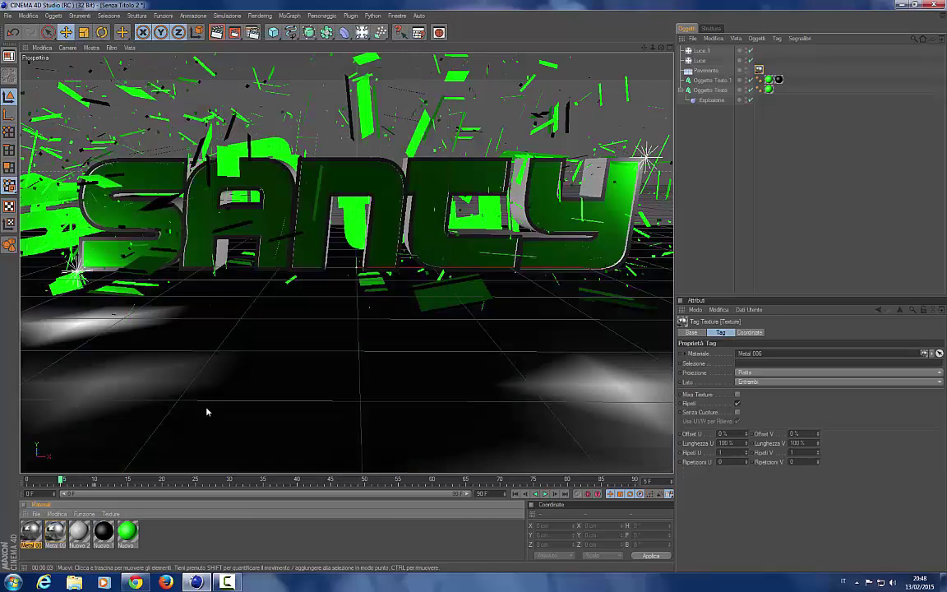
# Preview-render the reflective floor, reapply a metal material to it, and render again.
pyautogui.click(217, 33)
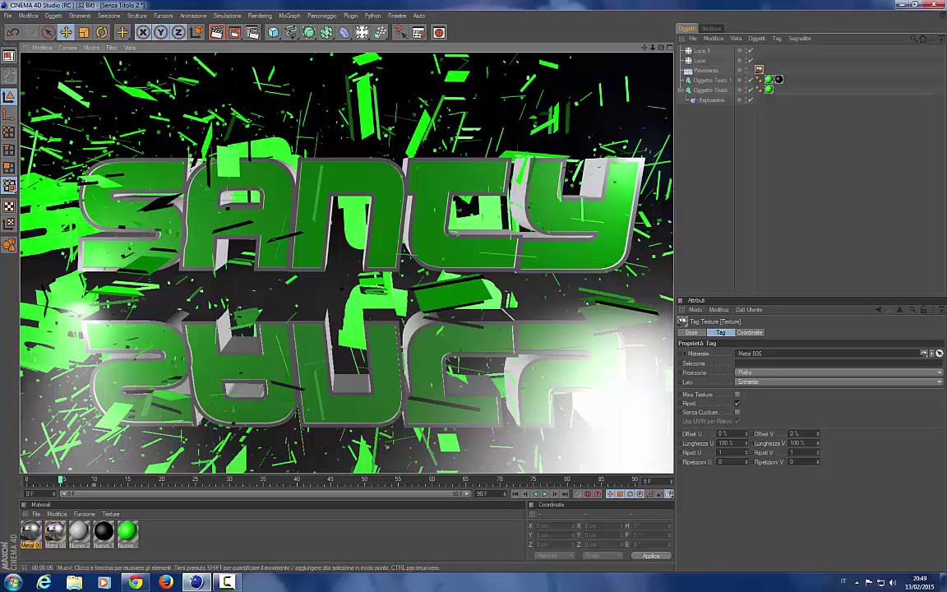
pyautogui.click(282, 351)
pyautogui.moveTo(31, 532); pyautogui.dragTo(165, 378)
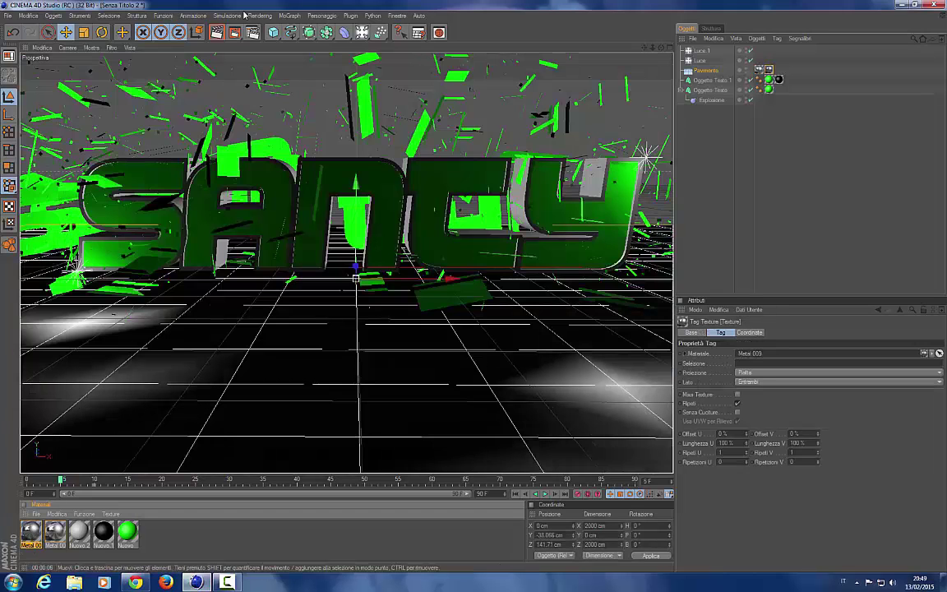
pyautogui.click(216, 32)
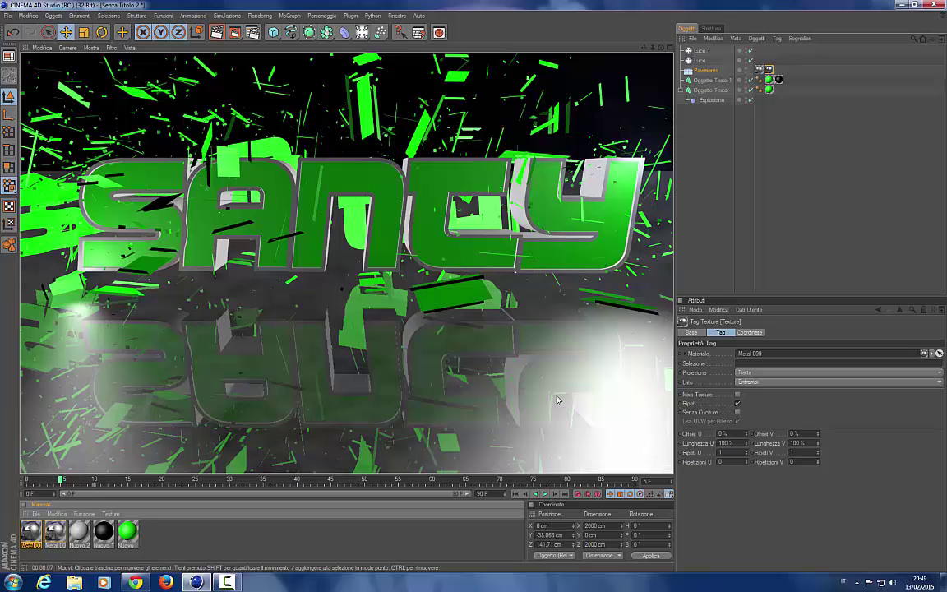
pyautogui.click(500, 356)
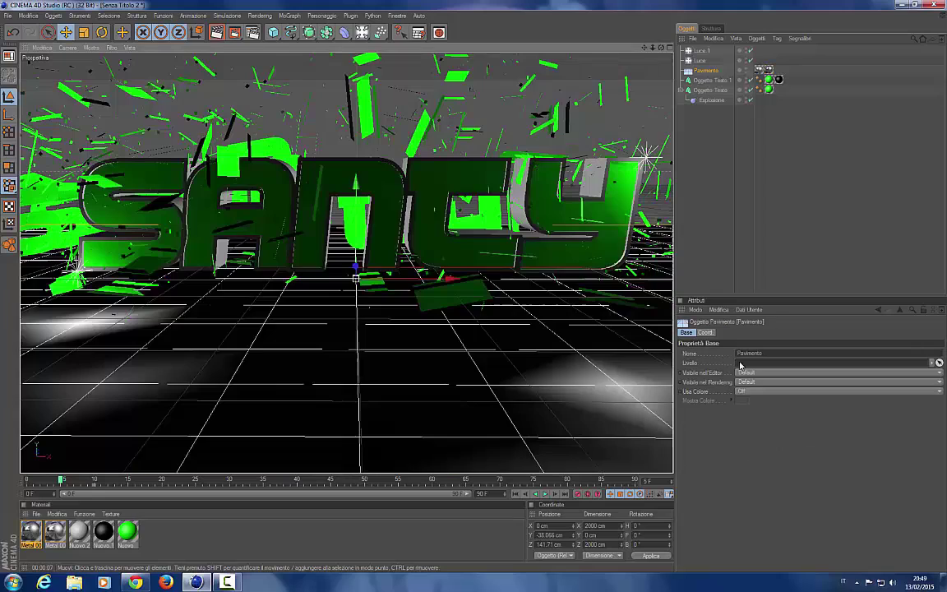
# Replace the floor's texture tag material with Metal 009 and review the tag's Base, Coordinate and Tag pages.
pyautogui.click(758, 71)
pyautogui.moveTo(758, 71); pyautogui.dragTo(759, 70)
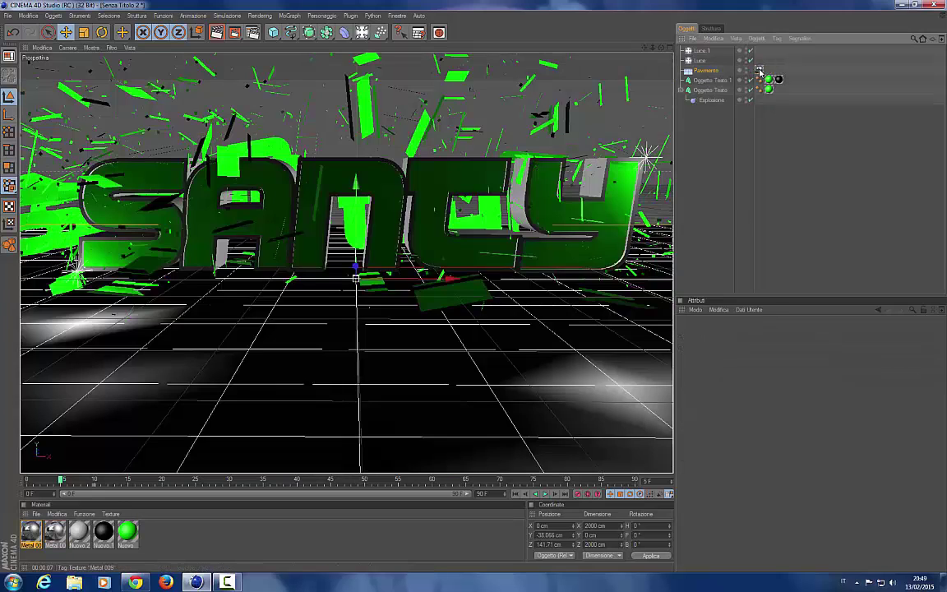
pyautogui.click(748, 332)
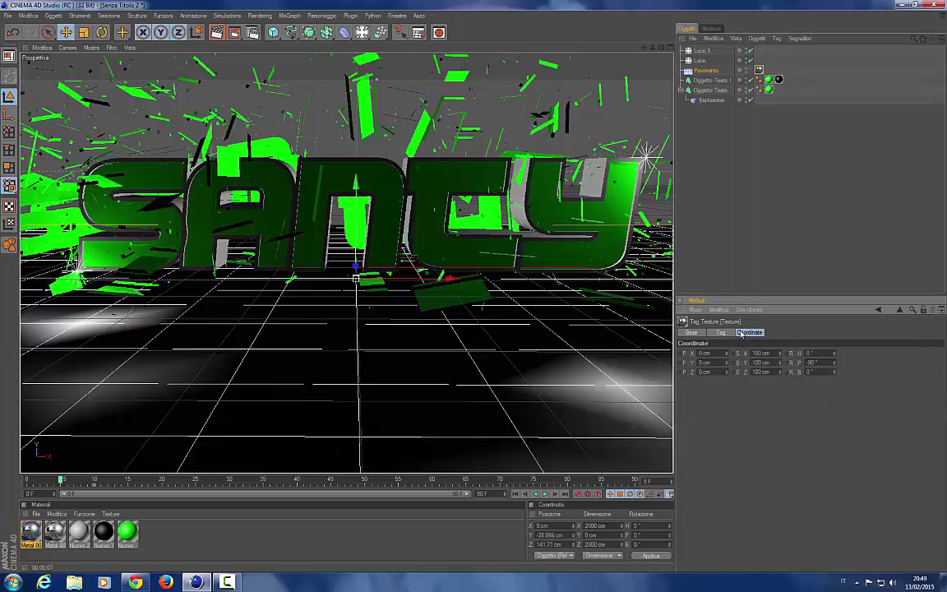
pyautogui.click(721, 332)
pyautogui.click(692, 332)
pyautogui.click(719, 333)
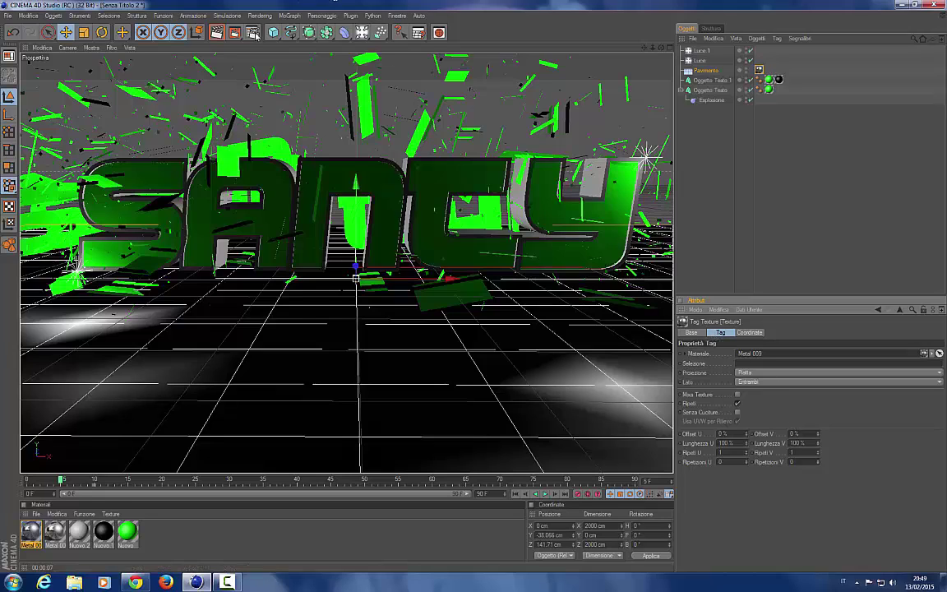
# Render to the Picture Viewer, filter it to gamma 0.74 and contrast 4%, then choose Save.
pyautogui.hotkey('shift', 'r')
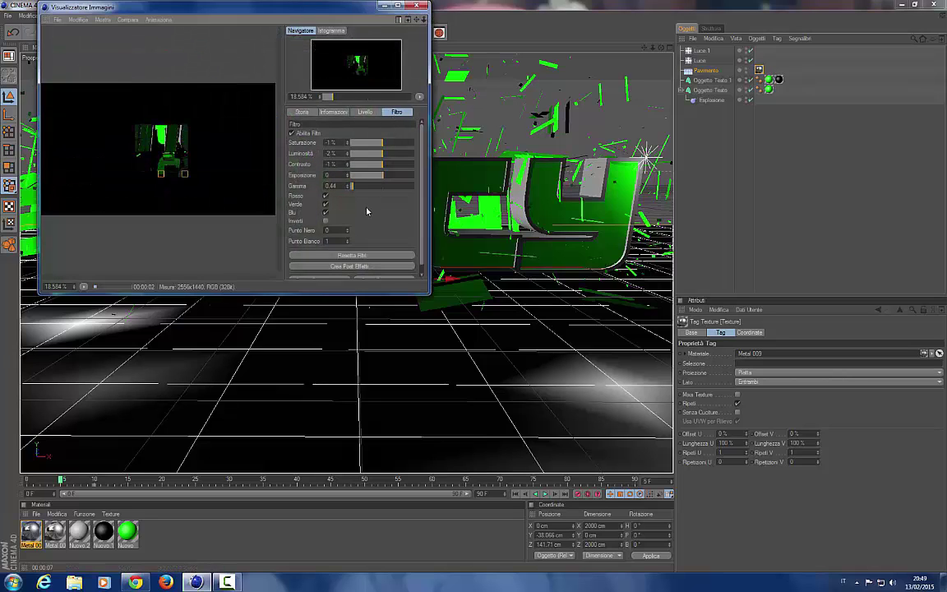
pyautogui.moveTo(351, 187); pyautogui.dragTo(356, 189)
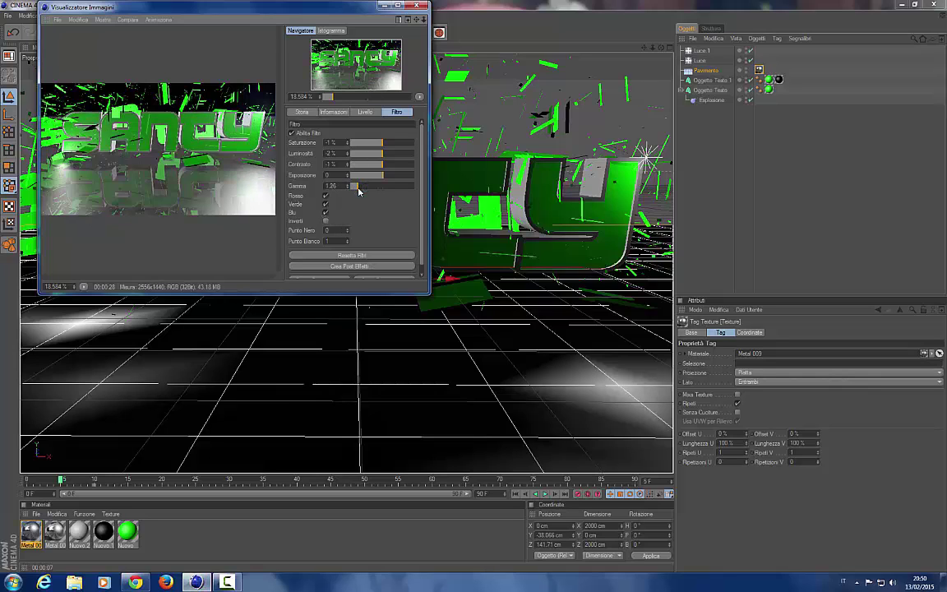
pyautogui.moveTo(352, 186); pyautogui.dragTo(355, 191)
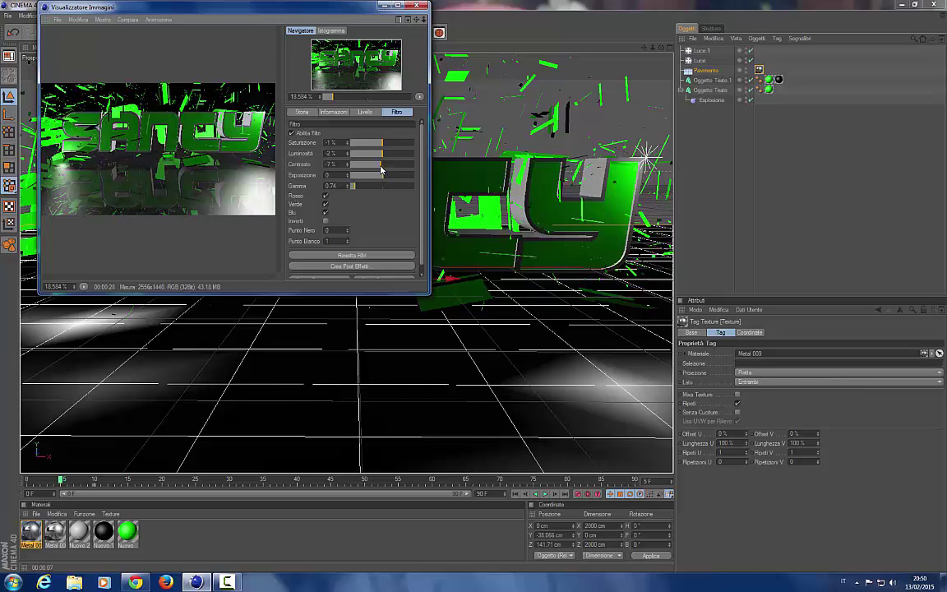
pyautogui.moveTo(381, 169); pyautogui.dragTo(387, 173)
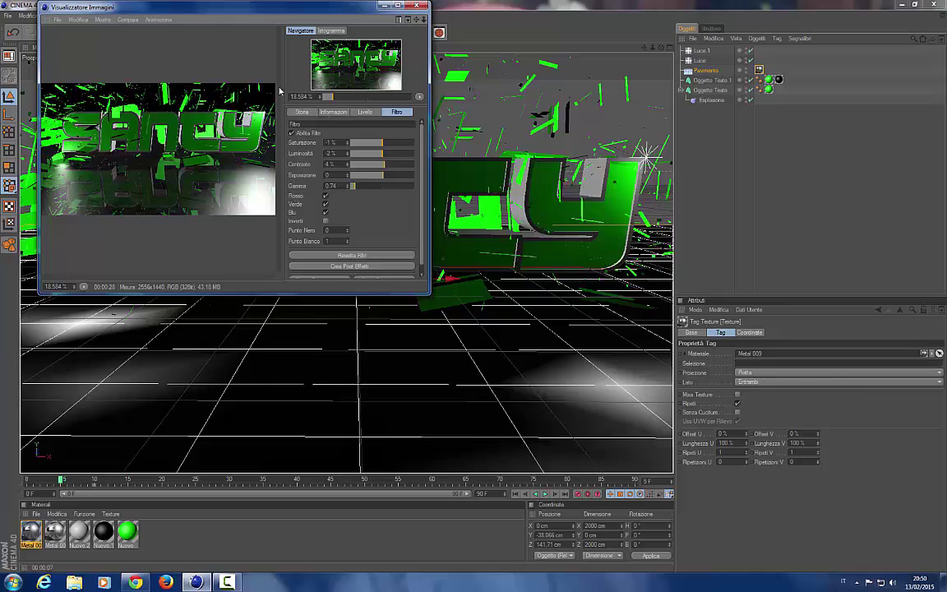
pyautogui.click(56, 19)
pyautogui.click(78, 37)
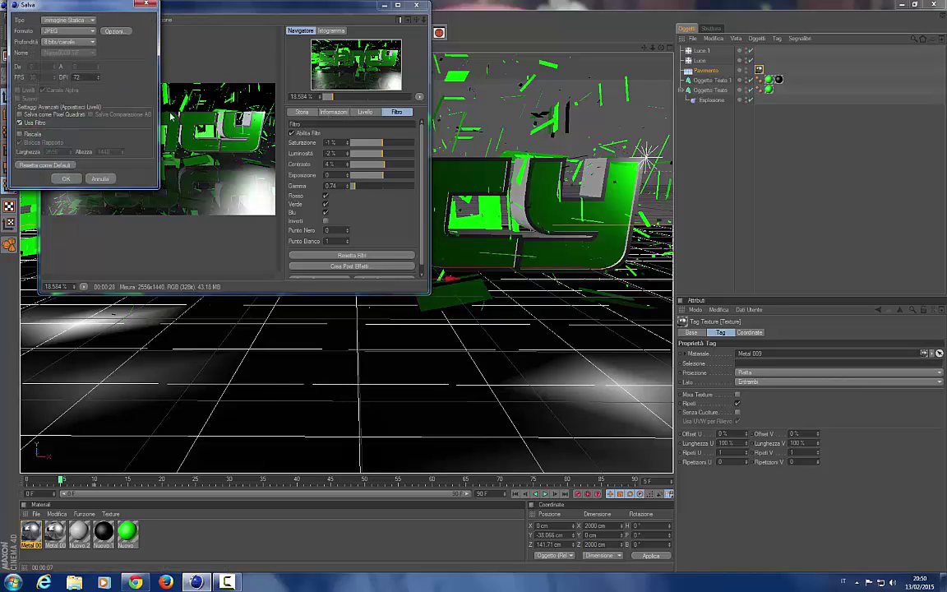
# Save the filtered render as JPEG 'bg youtube0005' on the Desktop, overwriting, and close the viewer.
pyautogui.click(68, 180)
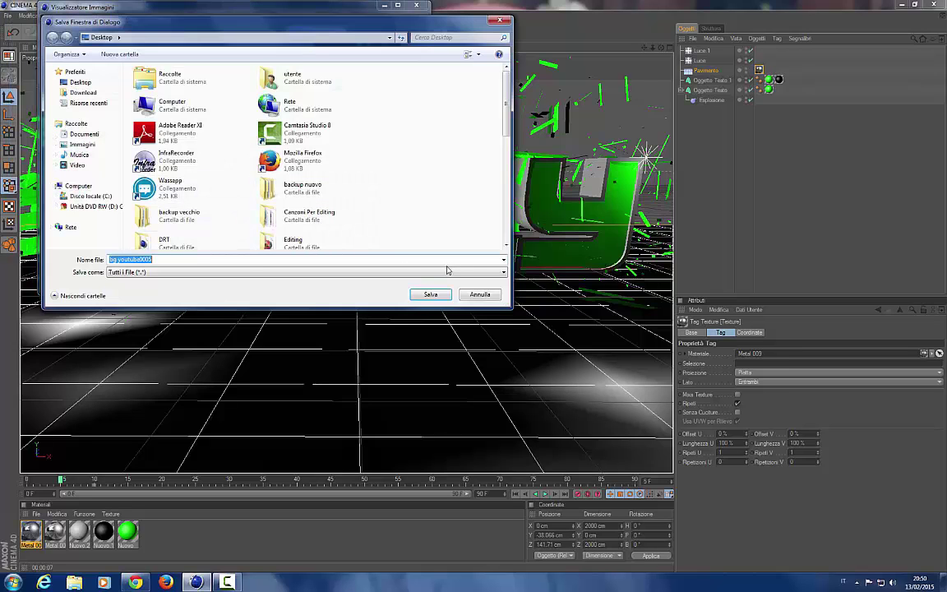
pyautogui.click(430, 294)
pyautogui.click(498, 293)
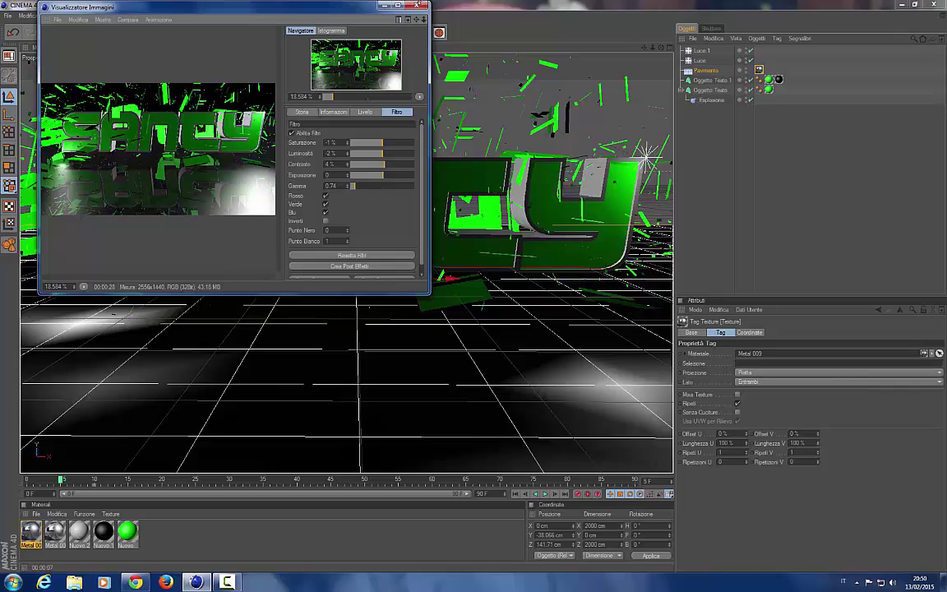
pyautogui.click(418, 5)
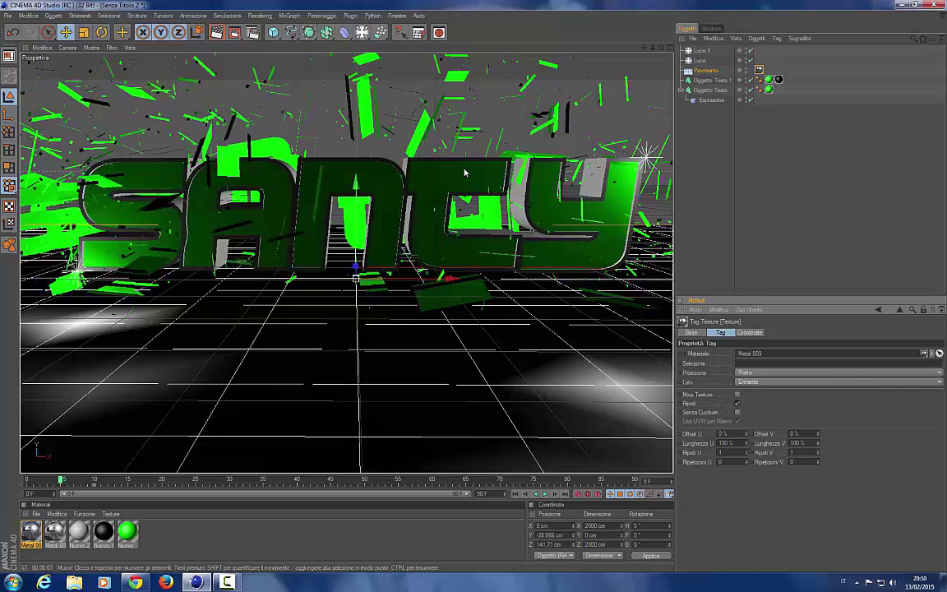